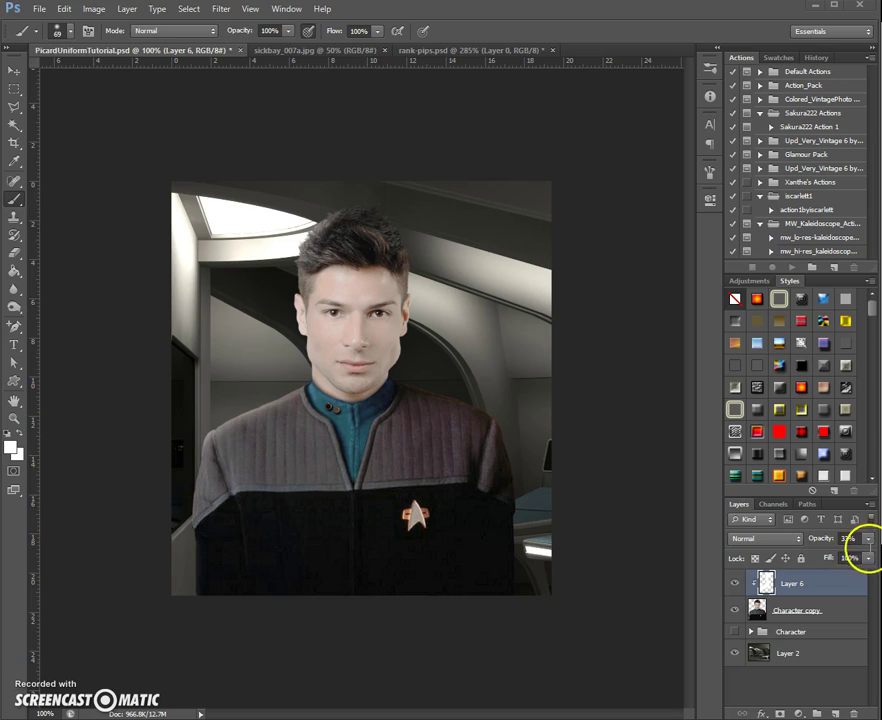
- Change Layer 6's blend mode to Overlay and set its opacity to 78%
click(768, 549)
click(740, 349)
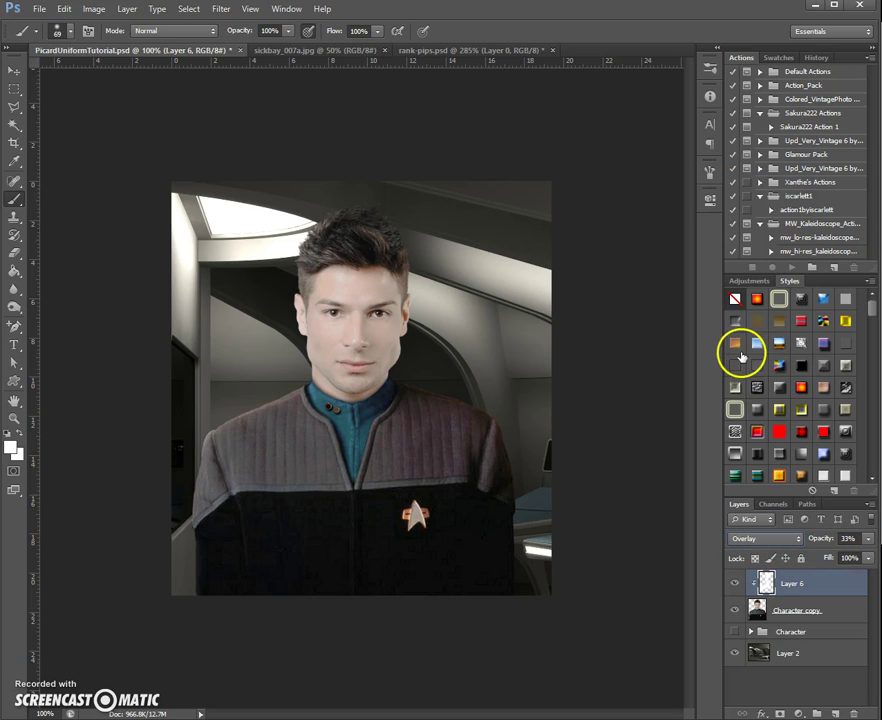
click(866, 539)
drag(828, 558, 855, 559)
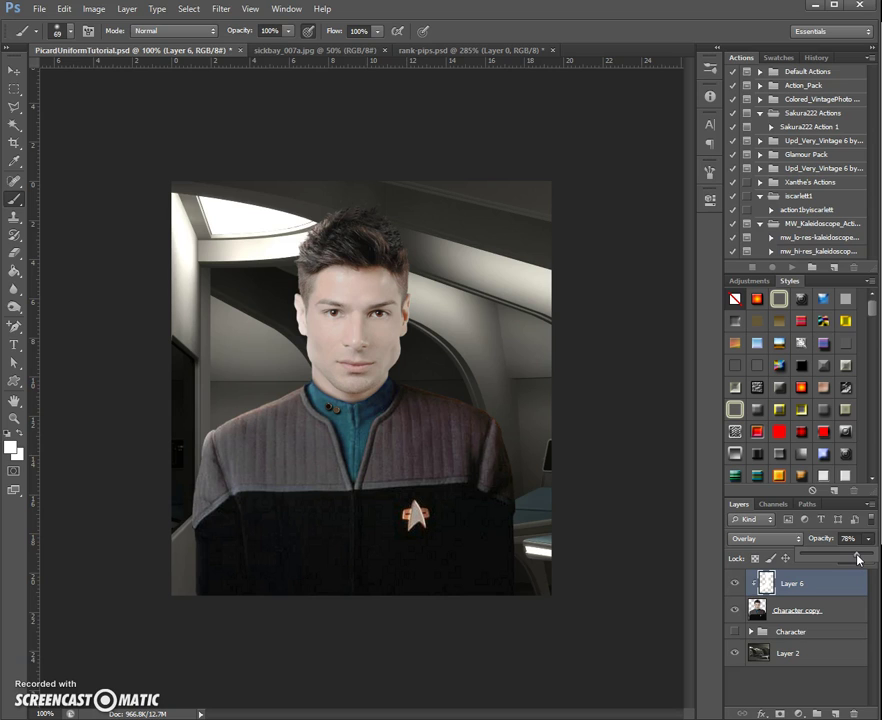
- Erase part of Layer 6's highlight over the cheek and eye on the left side of the face
click(15, 256)
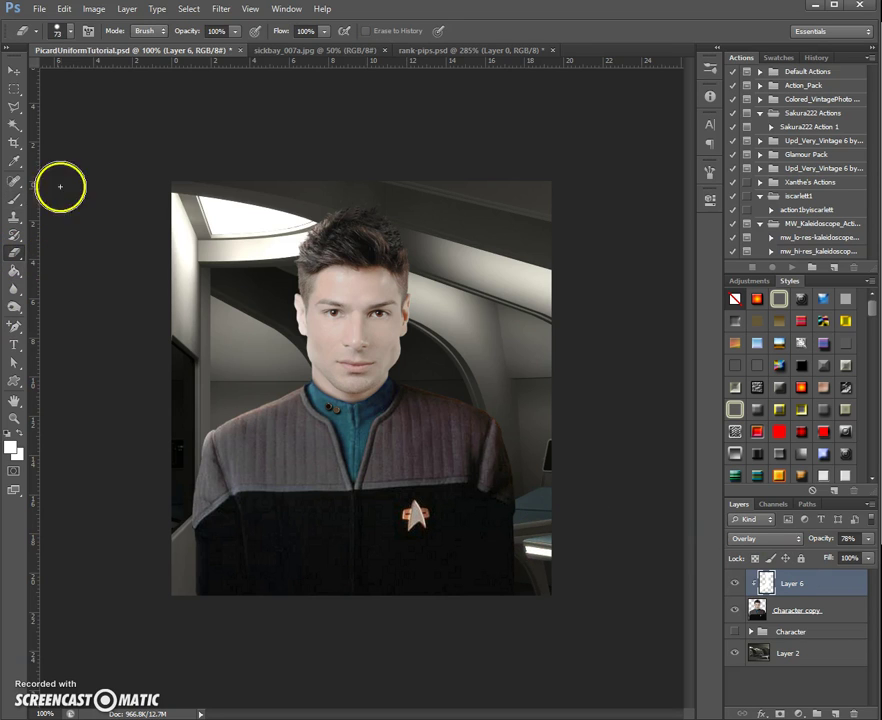
click(69, 33)
click(79, 150)
click(329, 322)
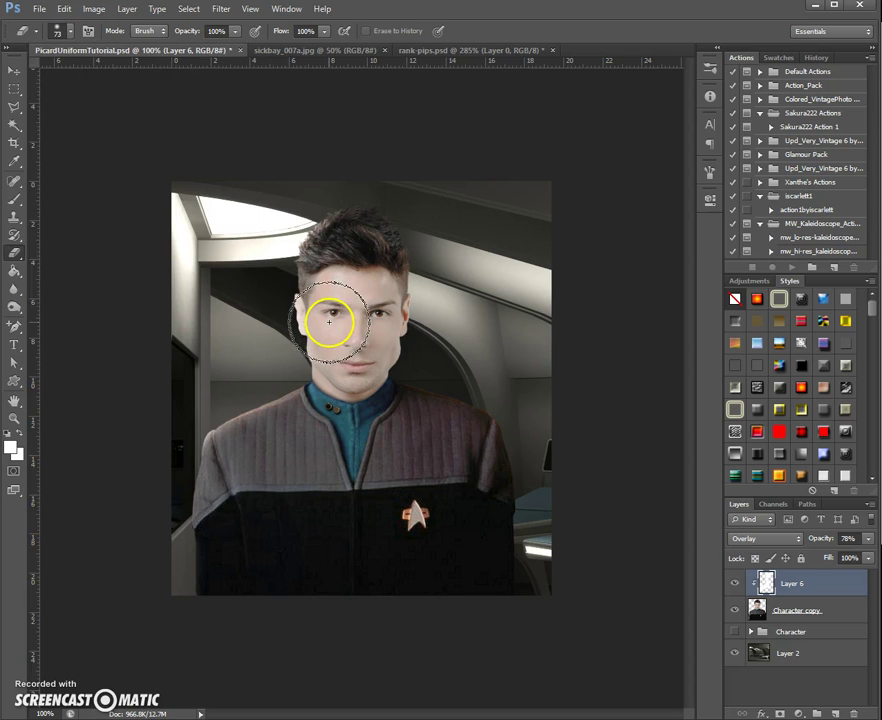
drag(318, 325, 316, 326)
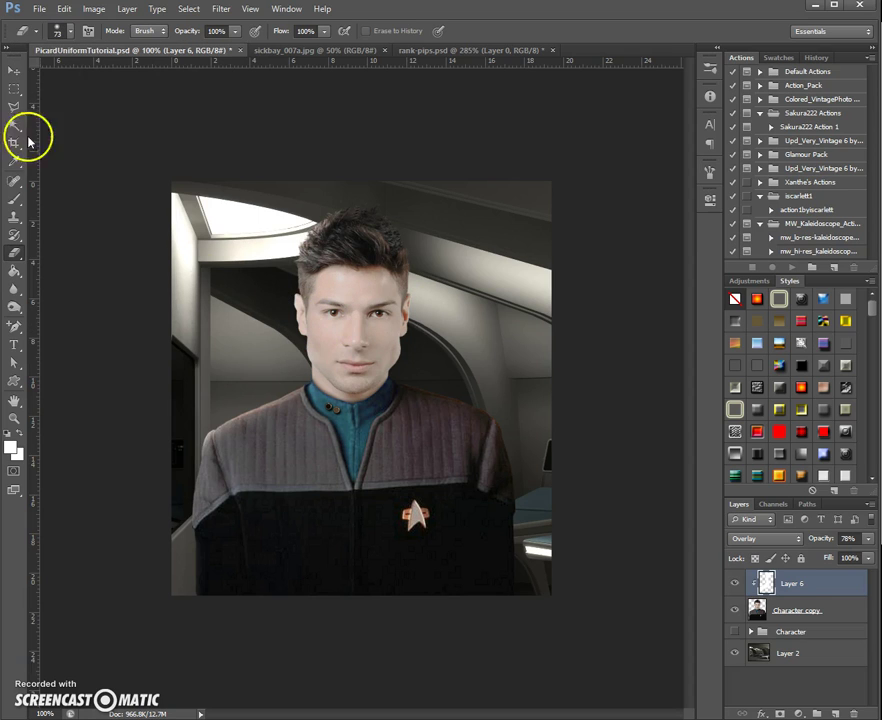
- Add a new layer clipped to the character and paint a soft black shadow down the right side of the face with a 93 px brush
click(17, 199)
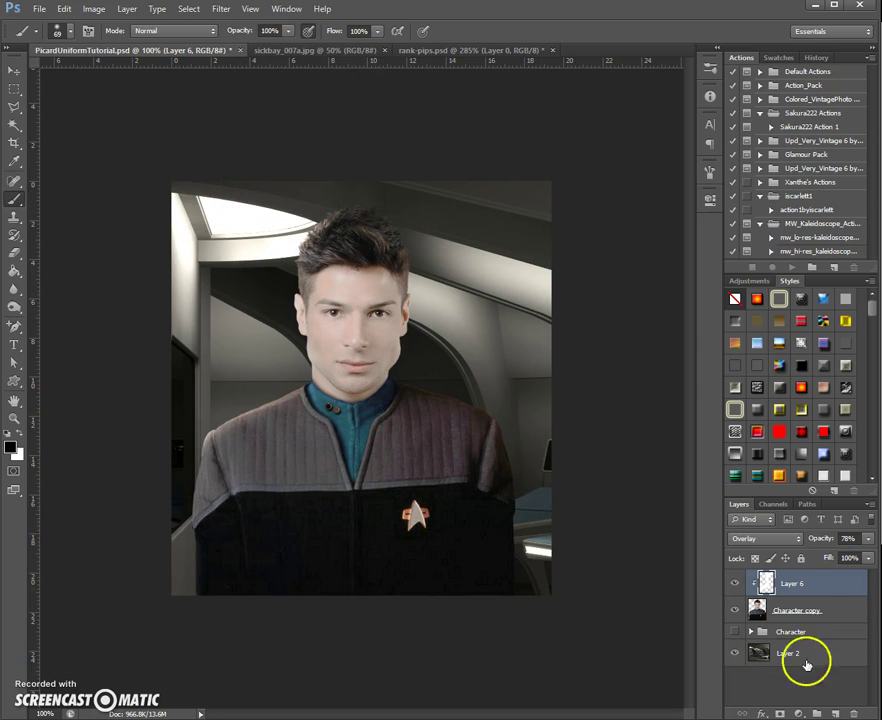
click(840, 713)
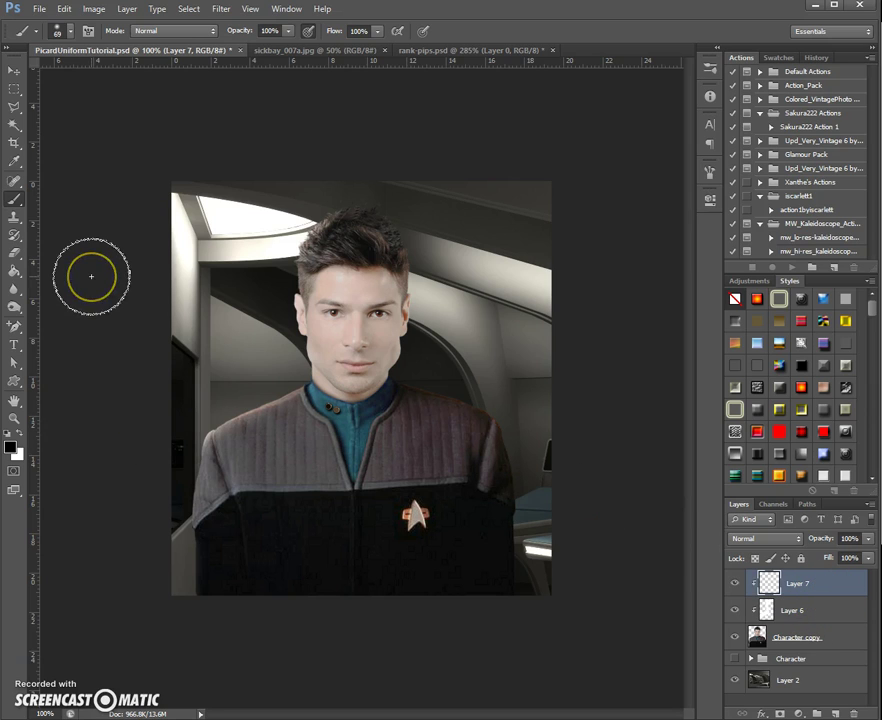
click(69, 33)
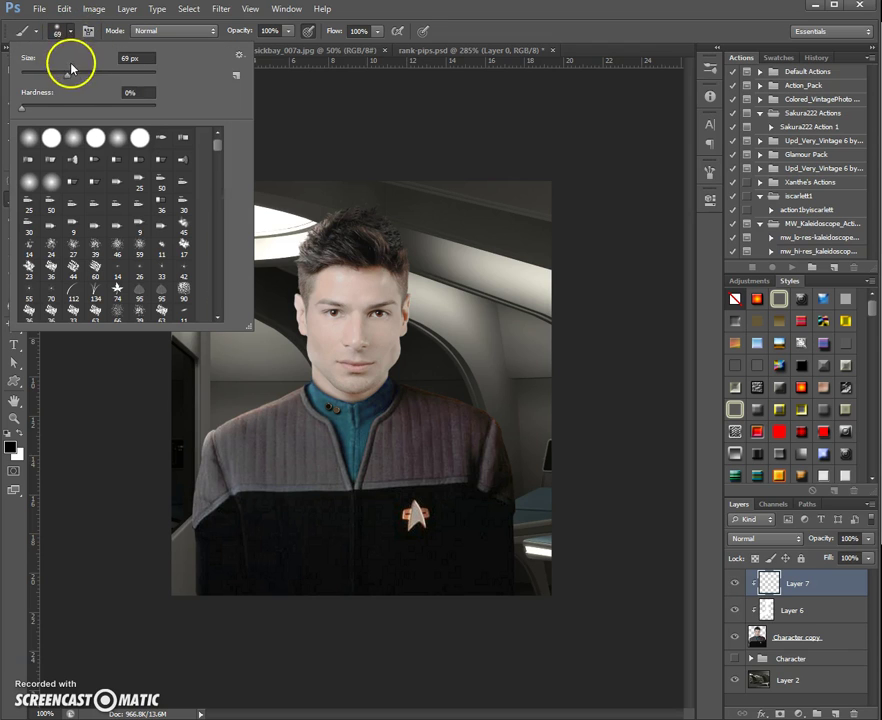
click(82, 76)
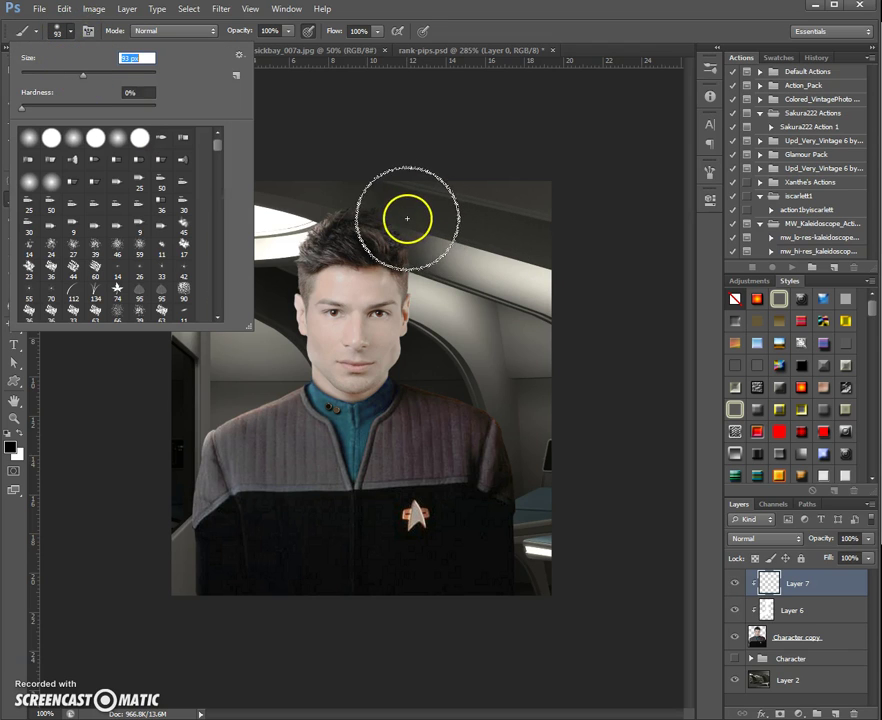
mouse_move(421, 281)
mouse_down()
mouse_move(416, 320)
mouse_move(426, 318)
mouse_move(399, 378)
mouse_move(426, 358)
mouse_move(392, 380)
mouse_up()
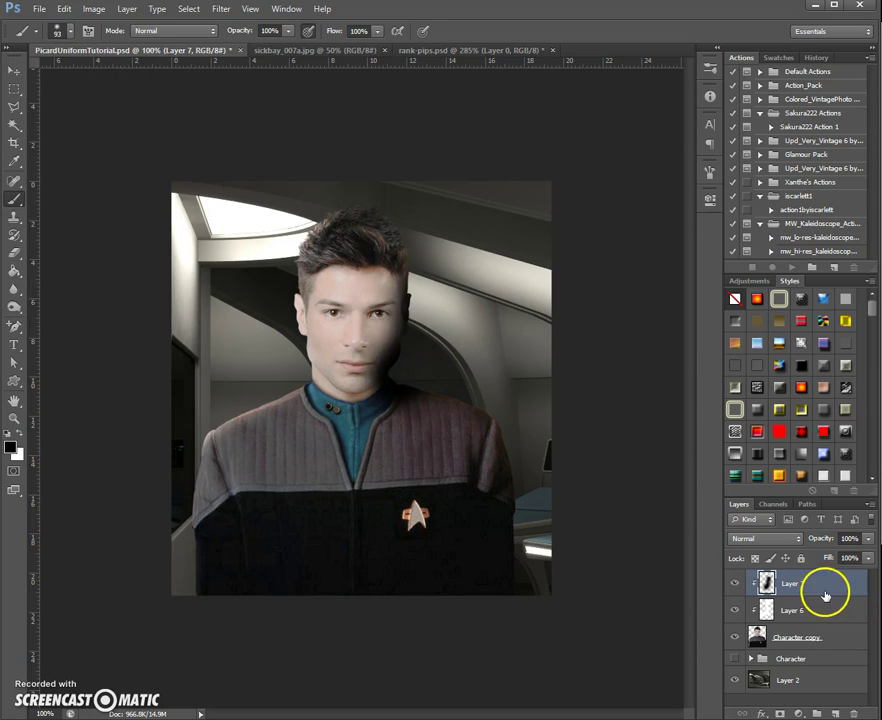
- Lower the black shadow layer's opacity to 59% and hide the layer
drag(867, 541, 840, 561)
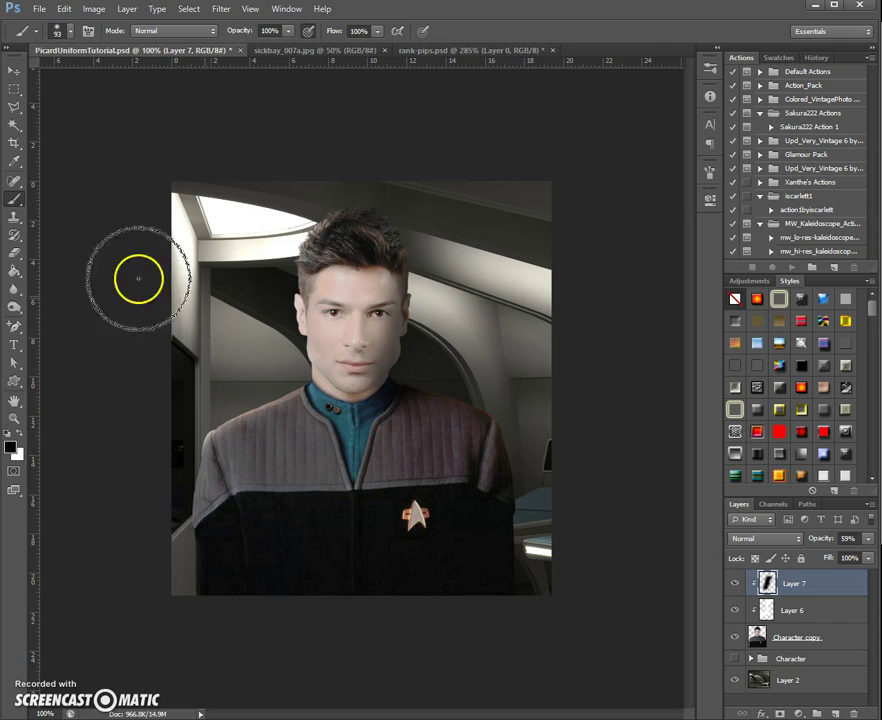
click(14, 252)
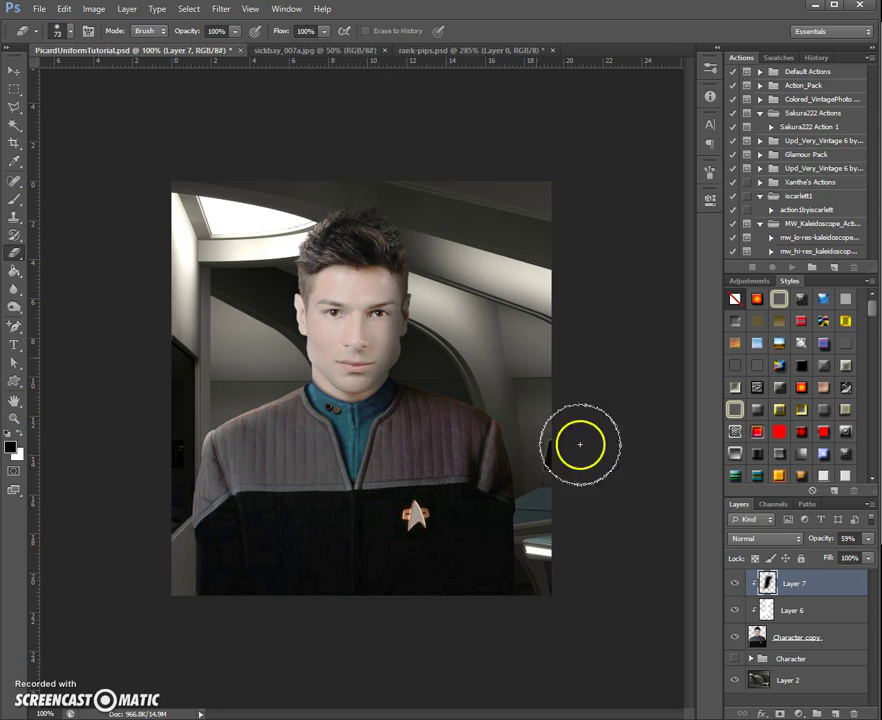
click(738, 585)
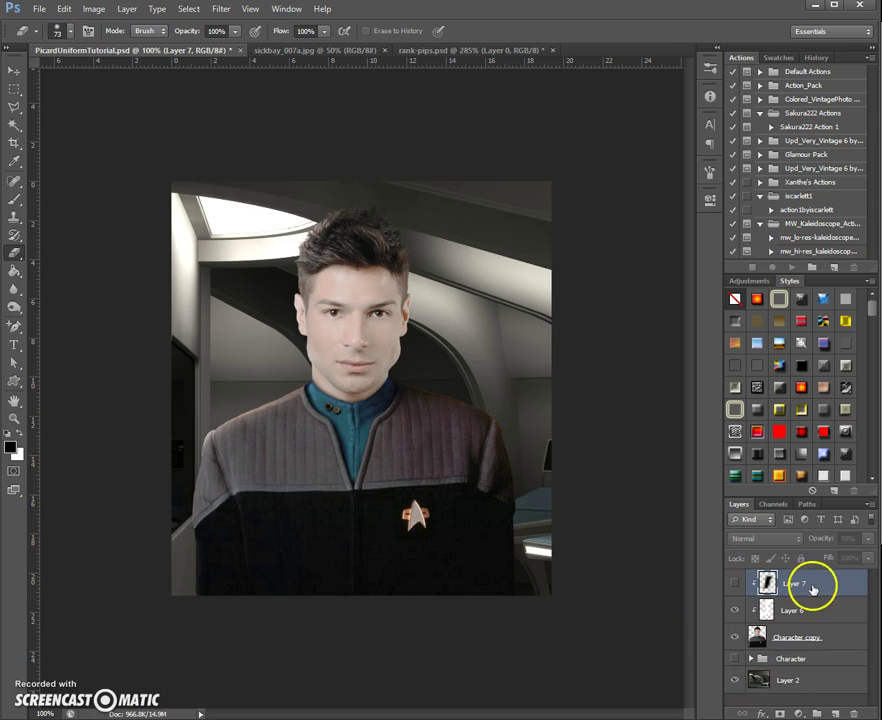
- Add another clipped layer on top and paint soft white down the right side of the face and jaw
click(836, 712)
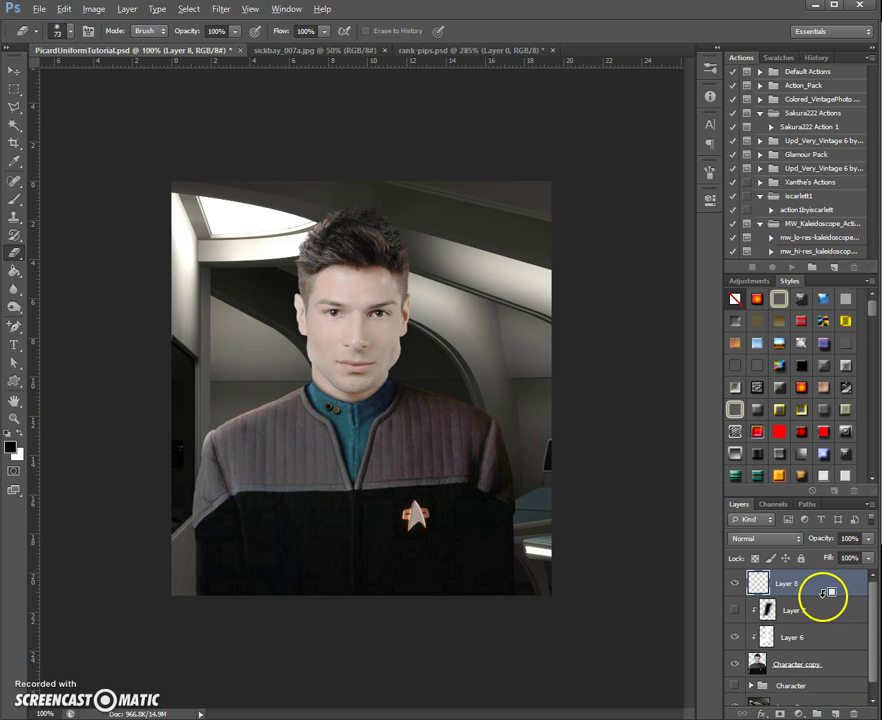
click(22, 433)
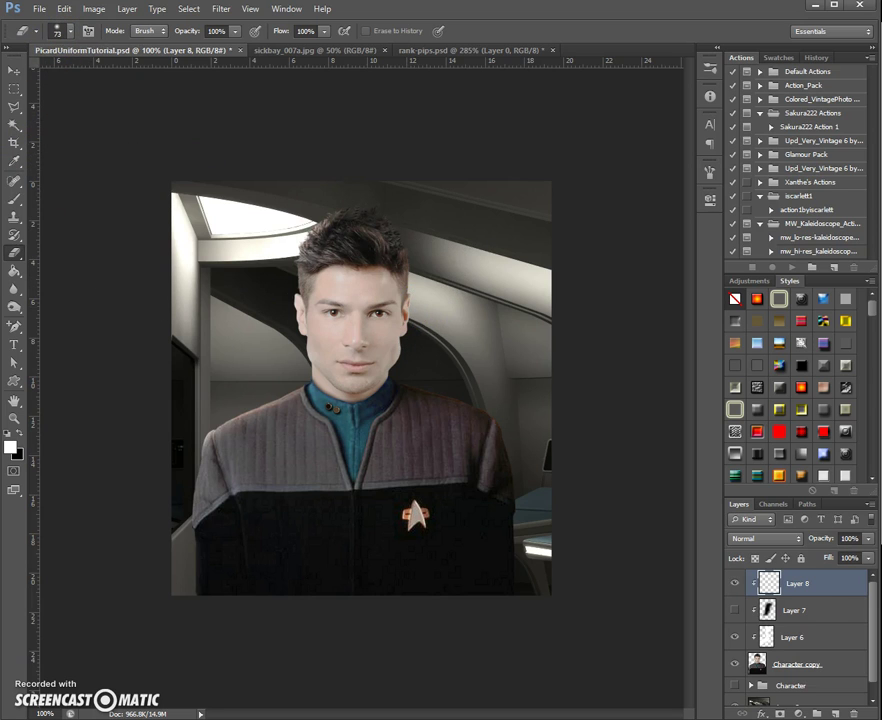
click(14, 198)
mouse_move(417, 276)
mouse_down()
mouse_move(411, 264)
mouse_move(418, 308)
mouse_move(388, 372)
mouse_up()
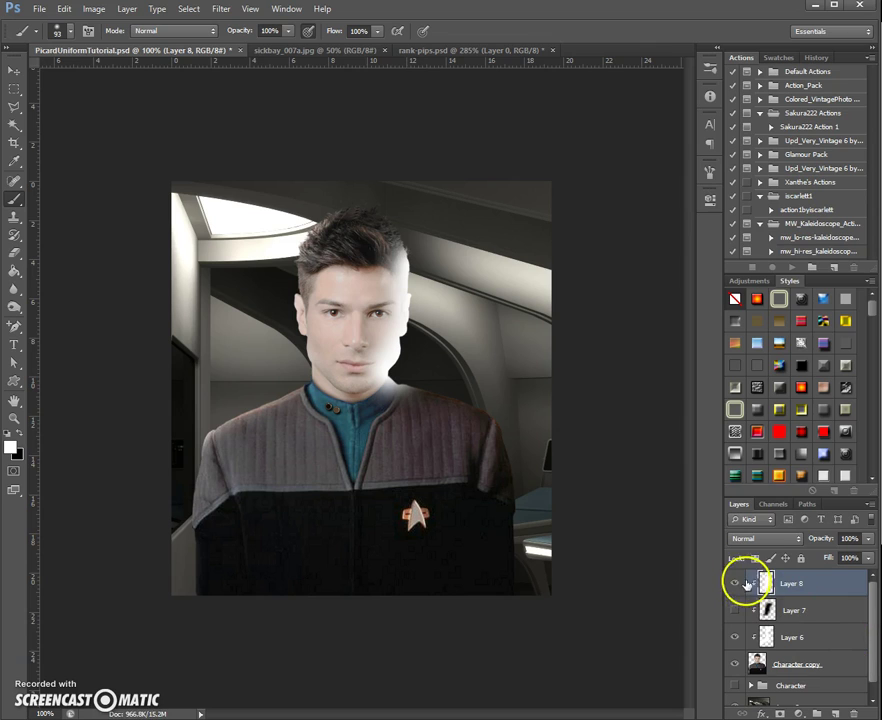
- Set the white-painted layer's blend mode to Subtract
click(756, 538)
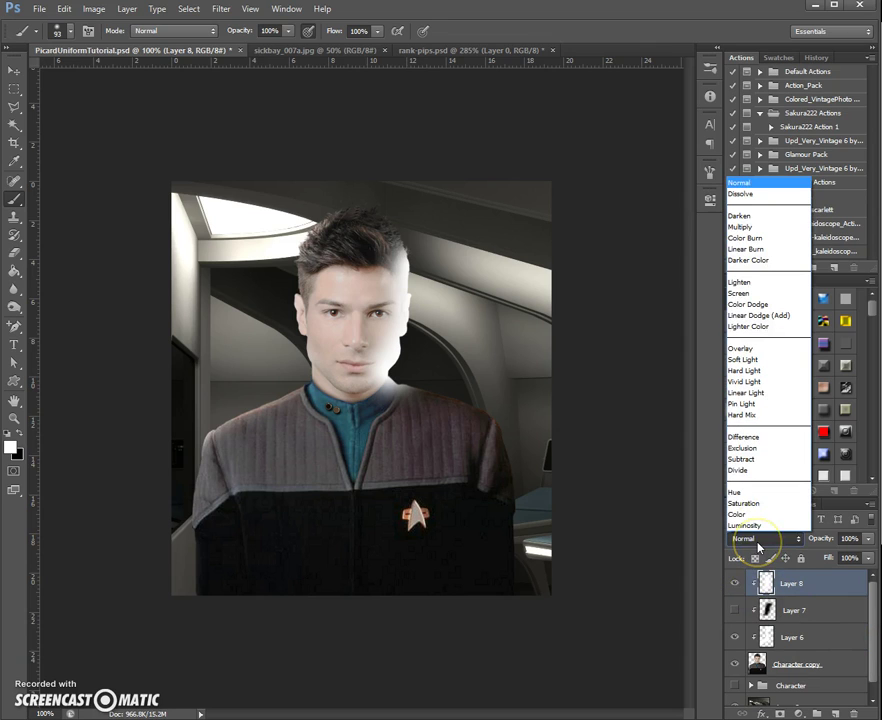
click(742, 414)
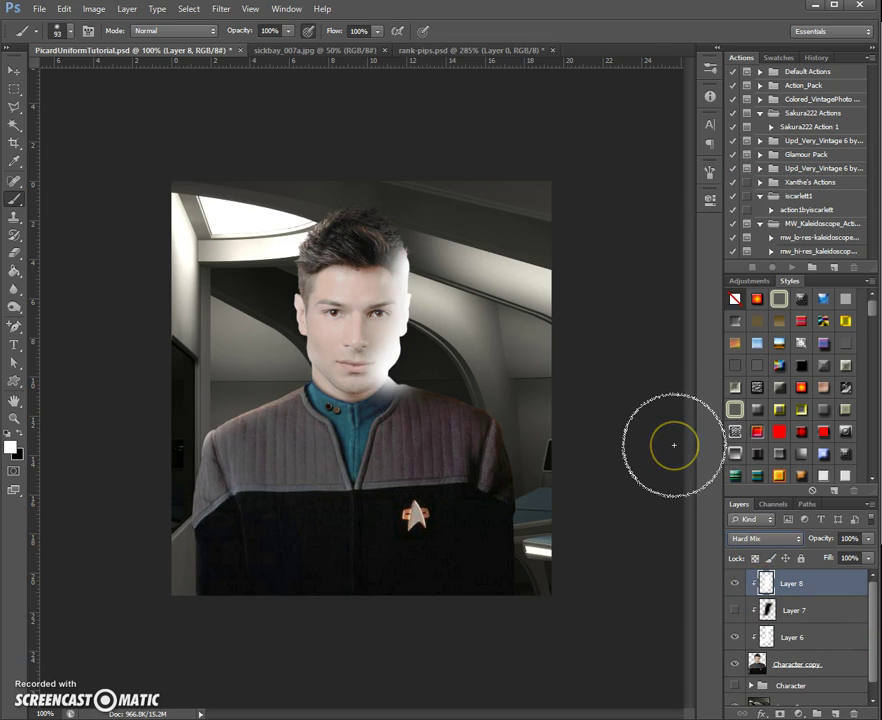
key(Down)
key(Down)
key(Down)
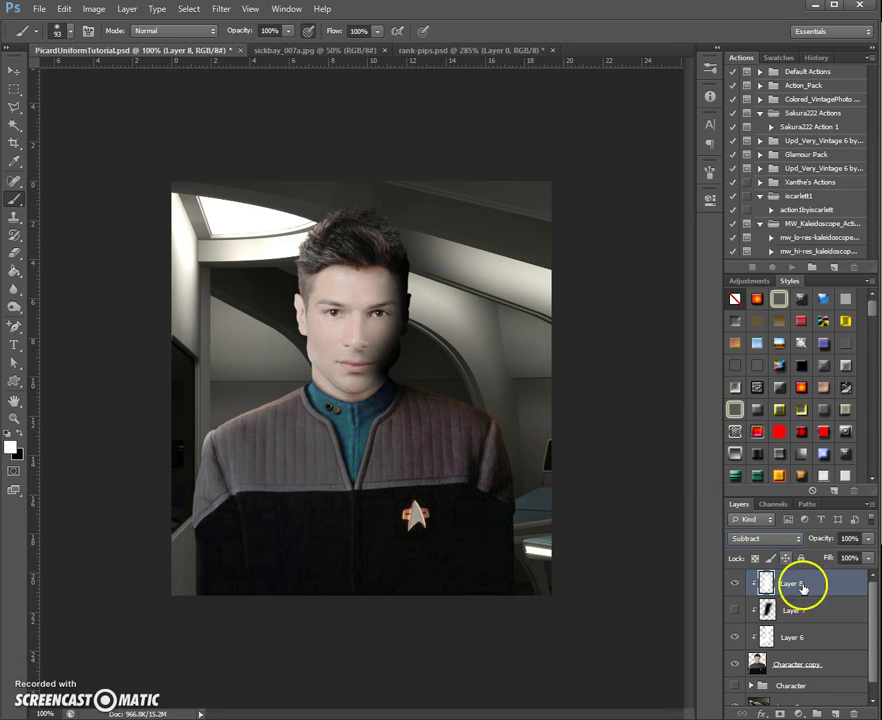
- Lower the Subtract layer's opacity to 47% and hide the layer
click(867, 538)
drag(864, 557, 832, 560)
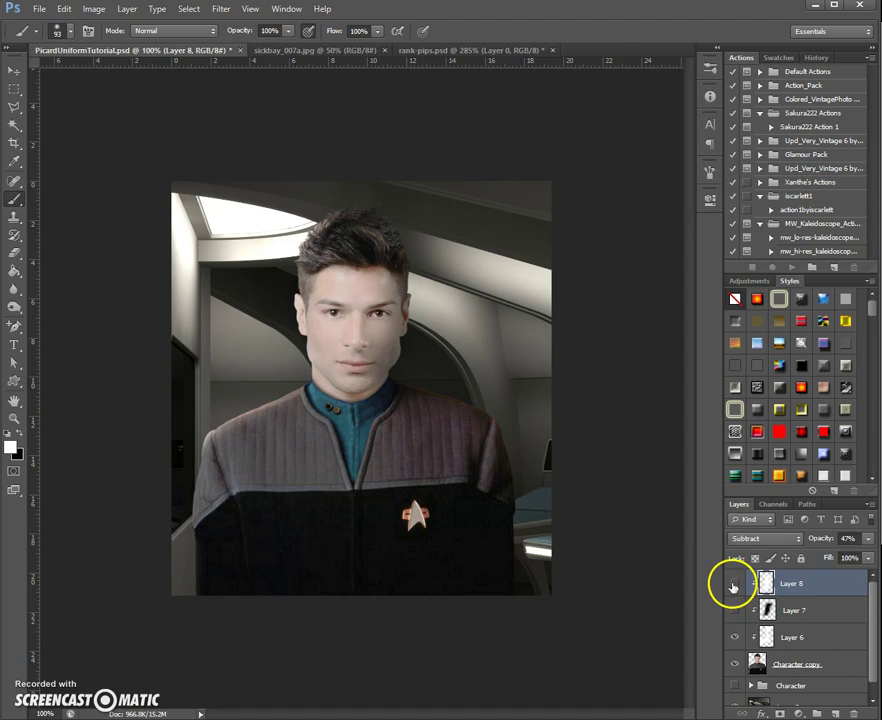
click(733, 585)
- Add a new clipped layer at the top of the stack and set its blend mode to Overlay
click(836, 713)
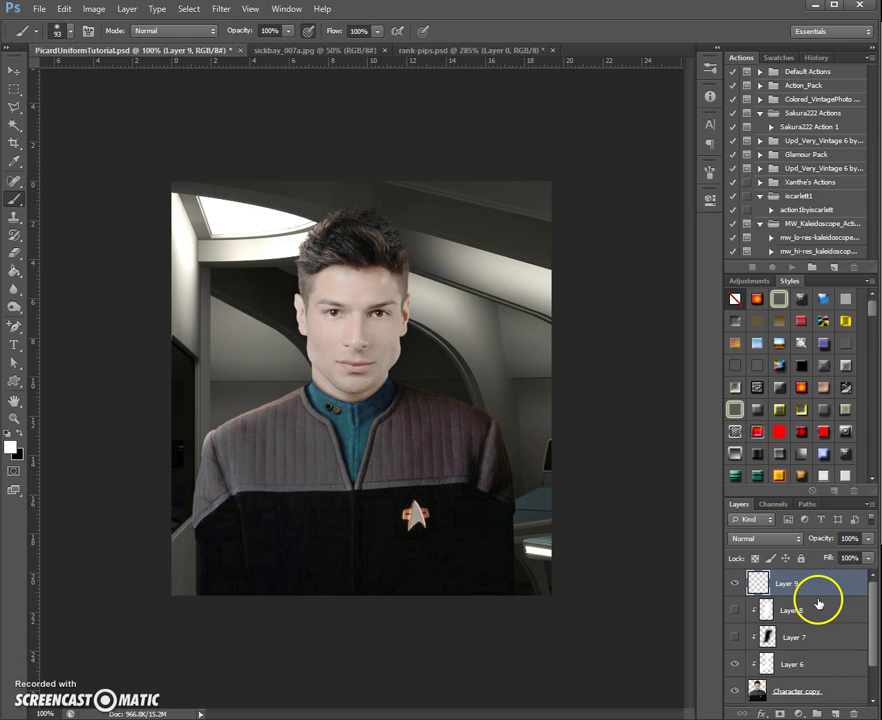
alt+click(818, 595)
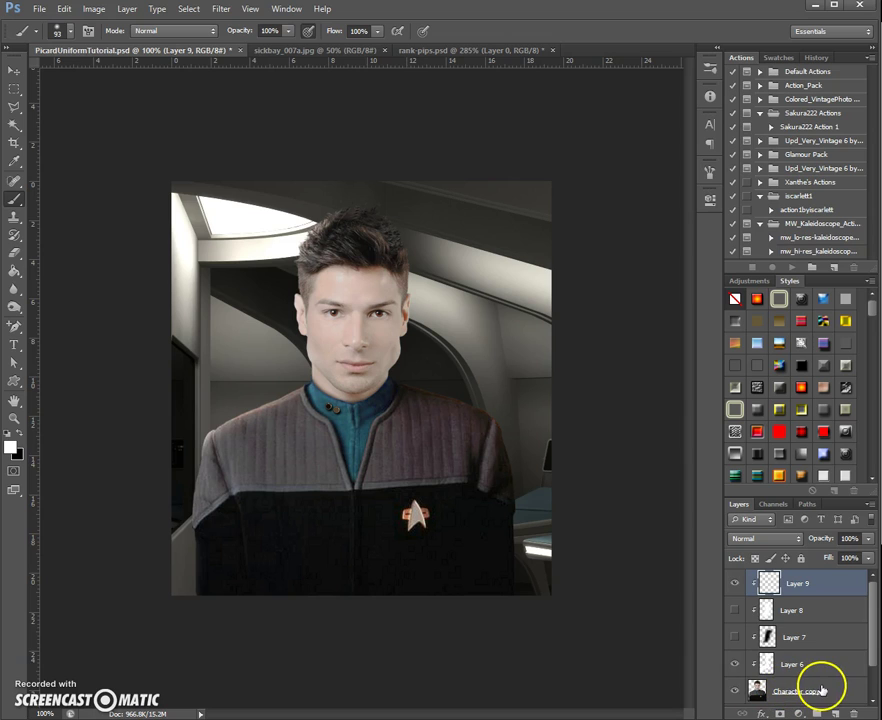
click(766, 542)
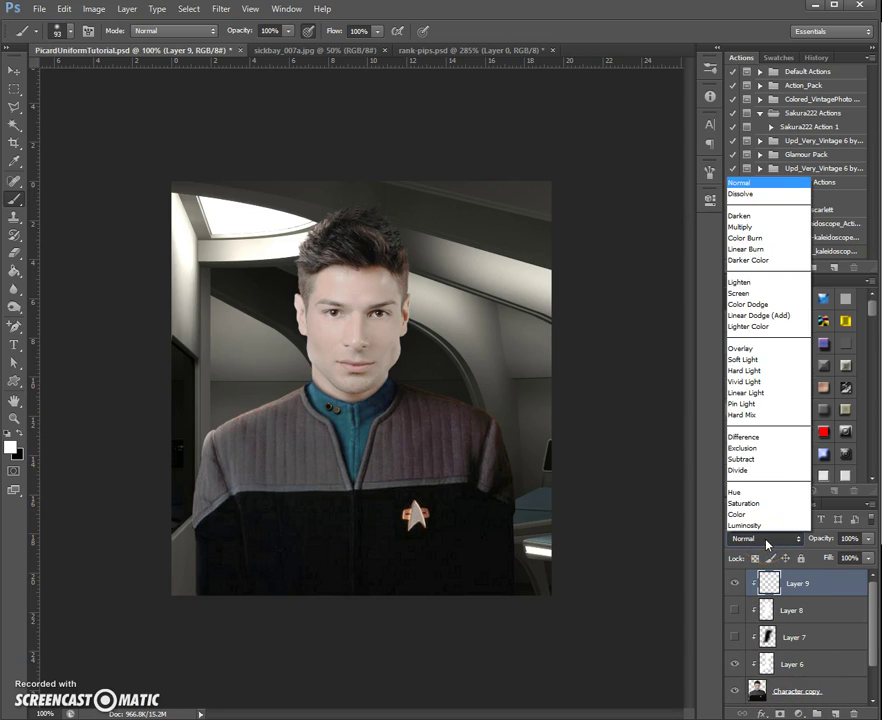
click(755, 348)
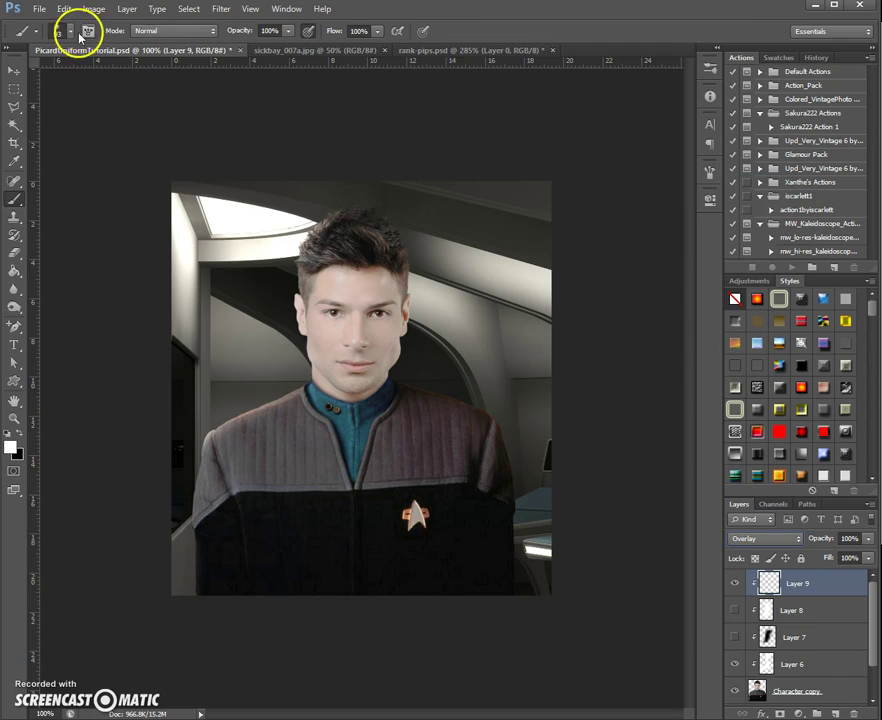
- Fill the new Overlay layer with 50% Gray in Normal mode at 100% opacity
click(64, 9)
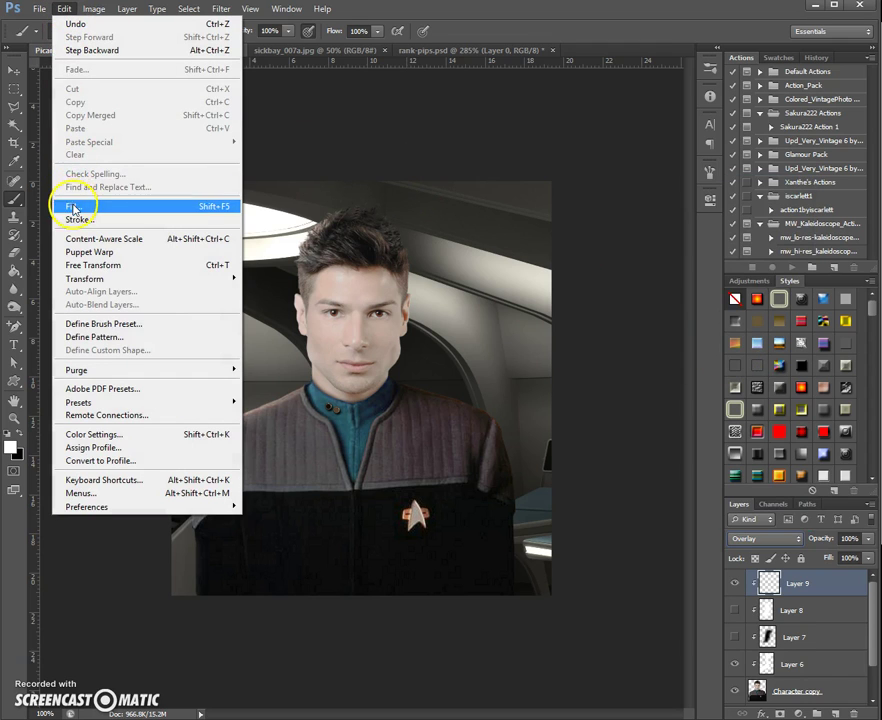
click(72, 203)
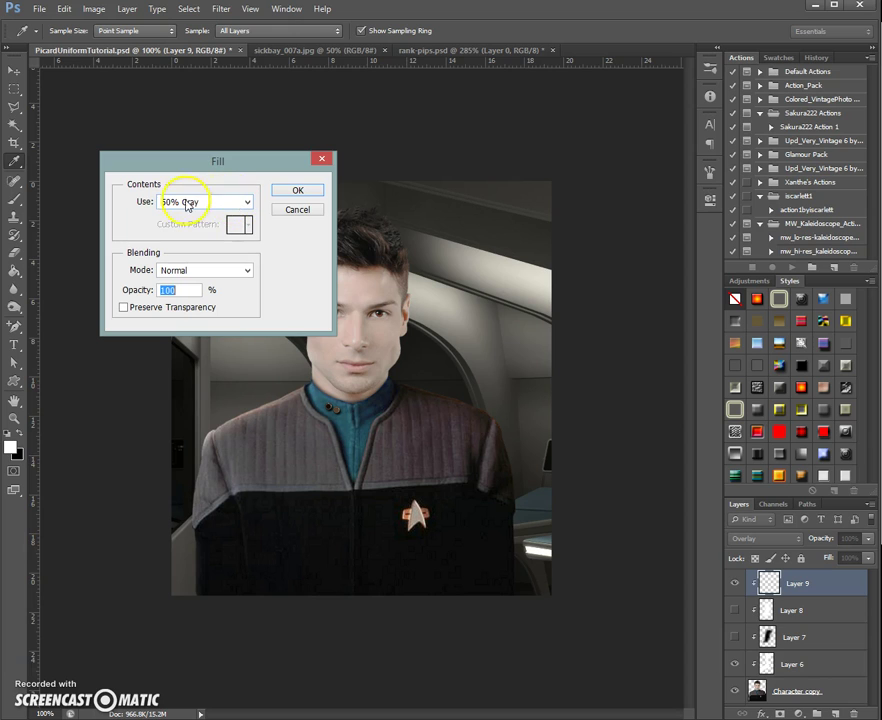
click(299, 191)
key(b)
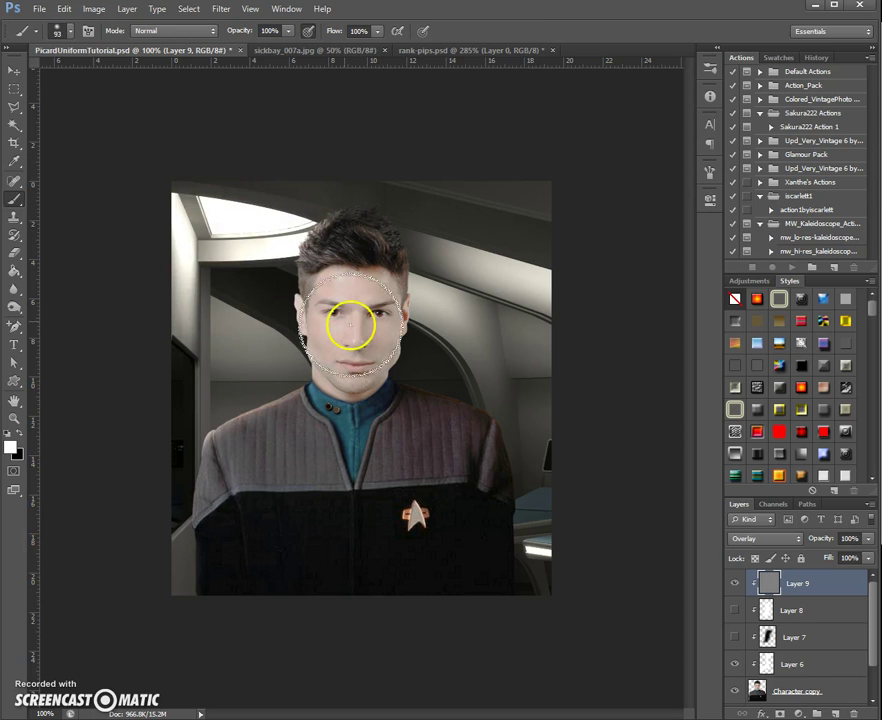
- Darken the right side of the face down to the jaw and neck on the gray layer using the Burn tool with an 80 px brush
click(15, 308)
click(15, 308)
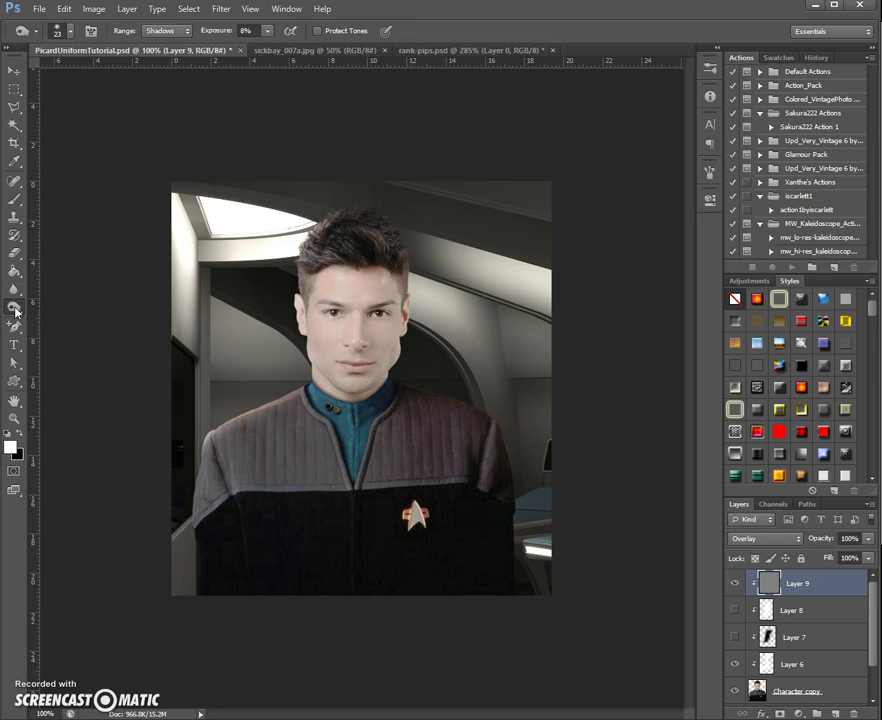
click(15, 309)
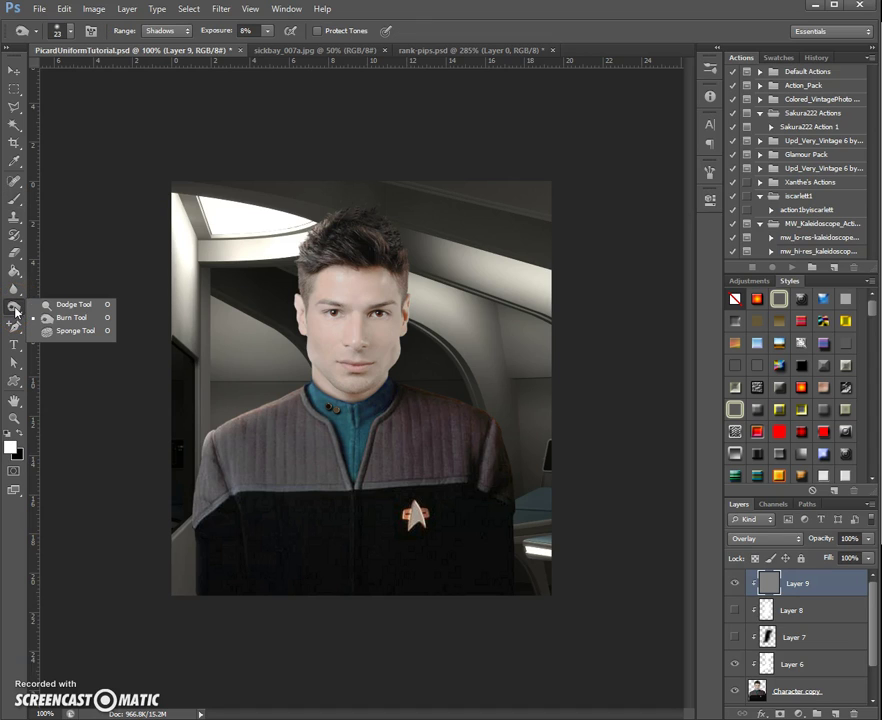
click(67, 320)
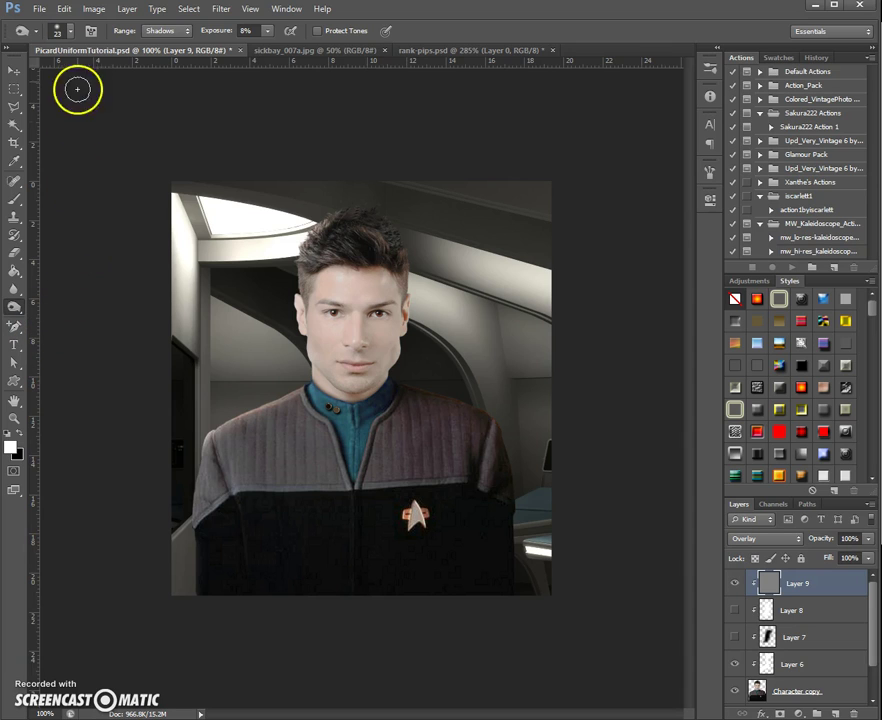
click(58, 30)
click(59, 73)
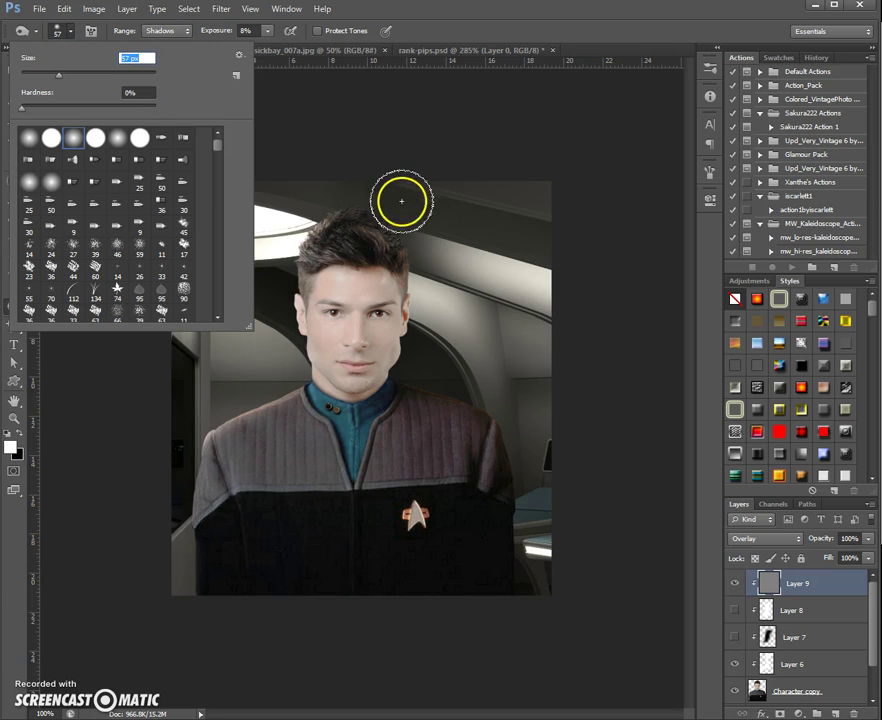
click(74, 75)
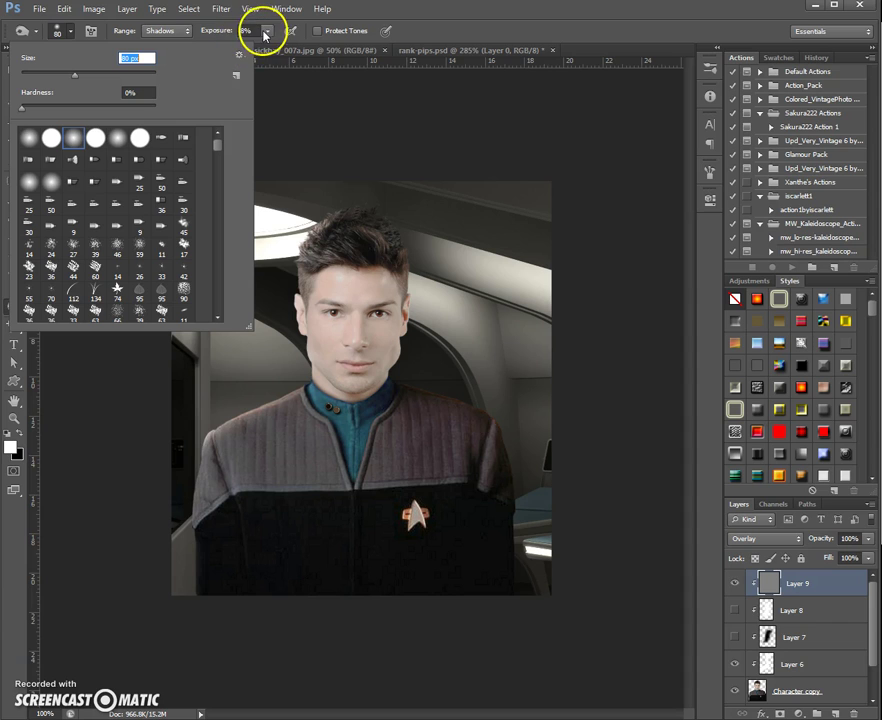
click(516, 150)
mouse_move(434, 297)
mouse_down()
mouse_move(399, 376)
mouse_move(415, 355)
mouse_move(414, 364)
mouse_move(392, 388)
mouse_up()
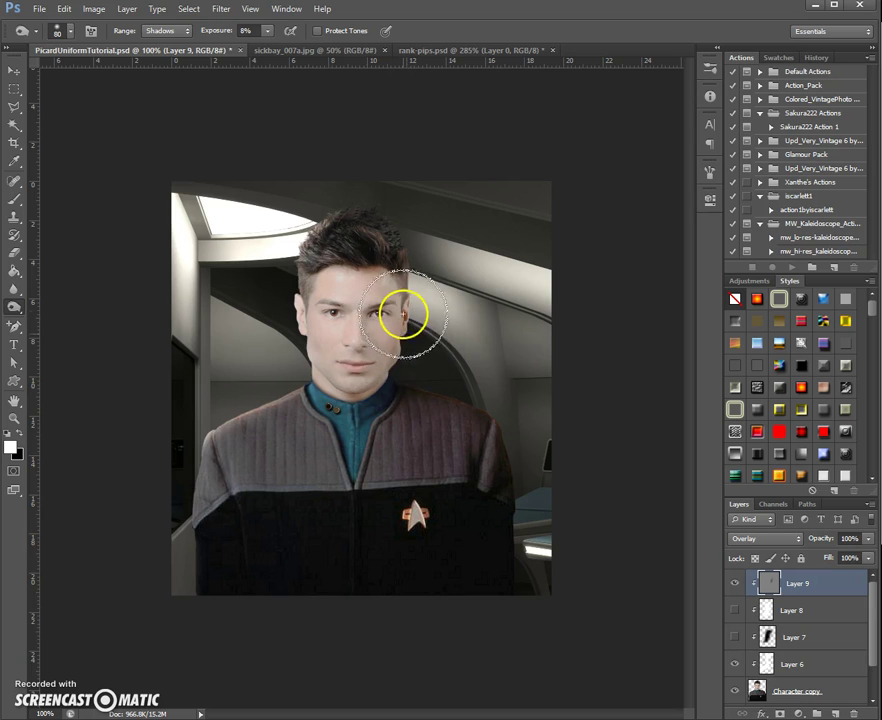
drag(383, 378, 388, 381)
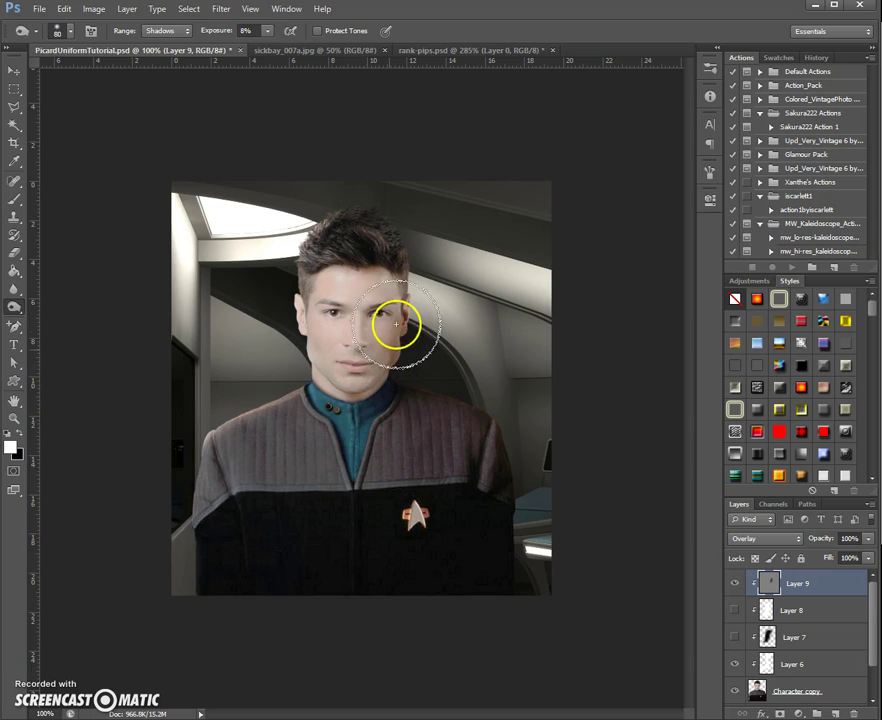
mouse_move(398, 314)
mouse_down()
mouse_move(409, 268)
mouse_move(407, 323)
mouse_move(413, 291)
mouse_move(378, 389)
mouse_up()
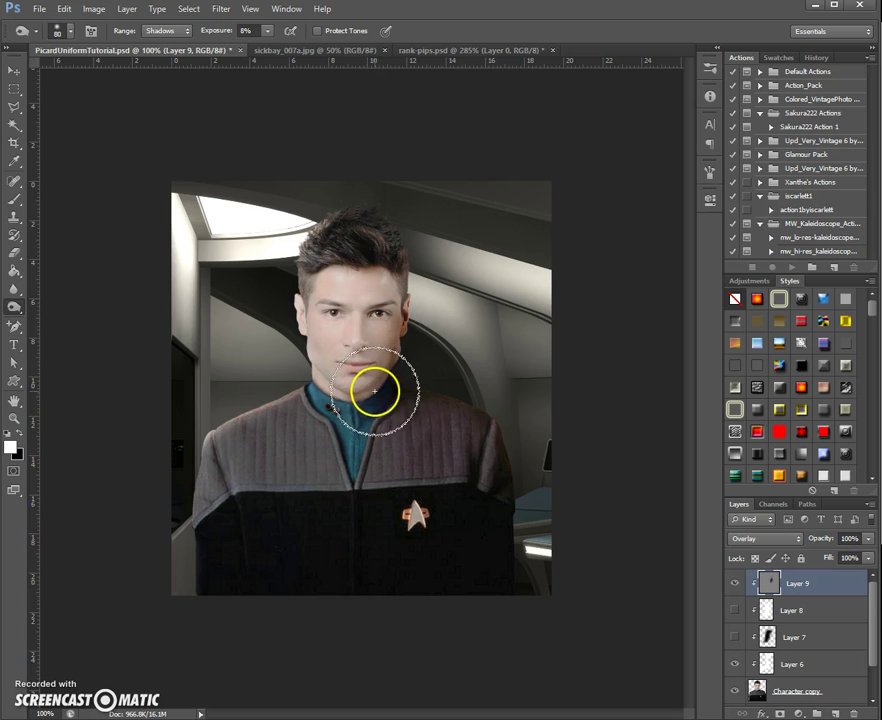
- Burn more shadow into the right side of the face on the gray layer and compare the face with the layer hidden and shown
mouse_move(505, 378)
mouse_down()
mouse_move(410, 390)
mouse_move(443, 396)
mouse_move(397, 391)
mouse_move(494, 419)
mouse_move(321, 311)
mouse_move(394, 326)
mouse_move(399, 279)
mouse_move(402, 319)
mouse_move(403, 262)
mouse_up()
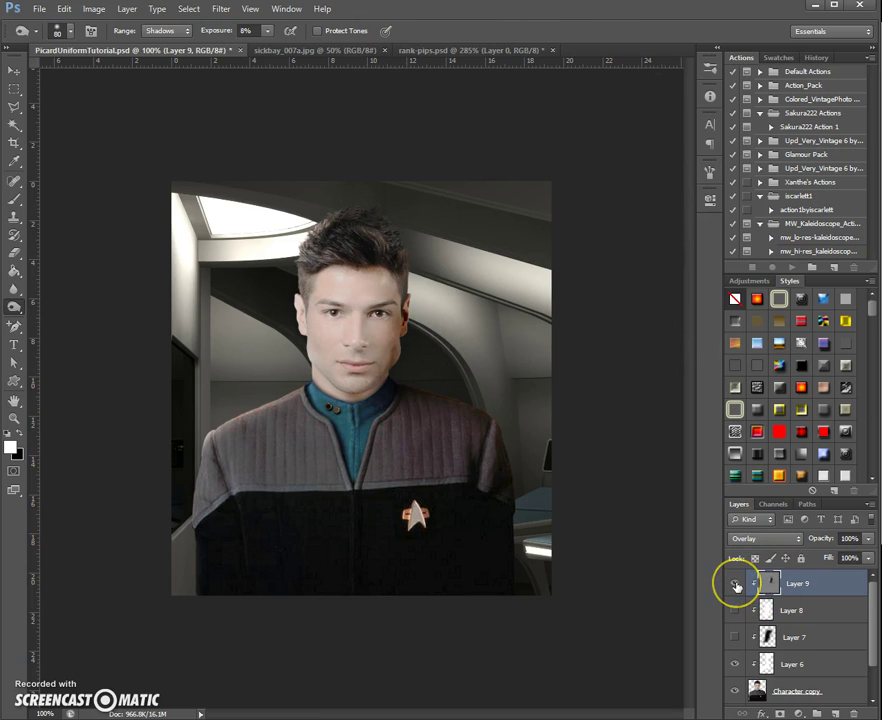
click(737, 586)
click(737, 586)
- Replace the burned gray layer with a new clipped layer at the top of the stack in Overlay mode
click(776, 588)
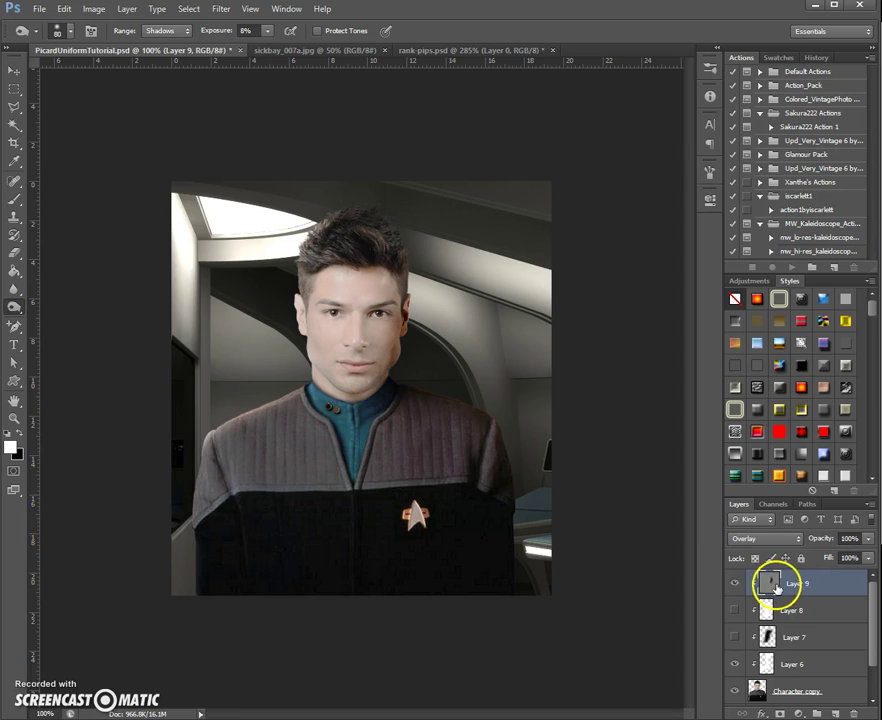
click(855, 713)
click(835, 713)
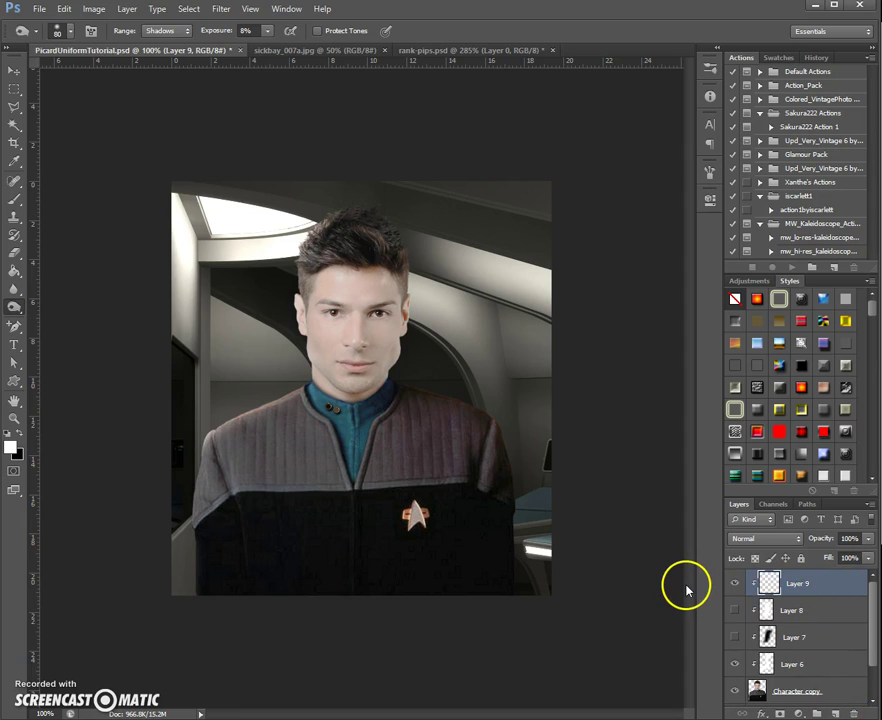
click(780, 538)
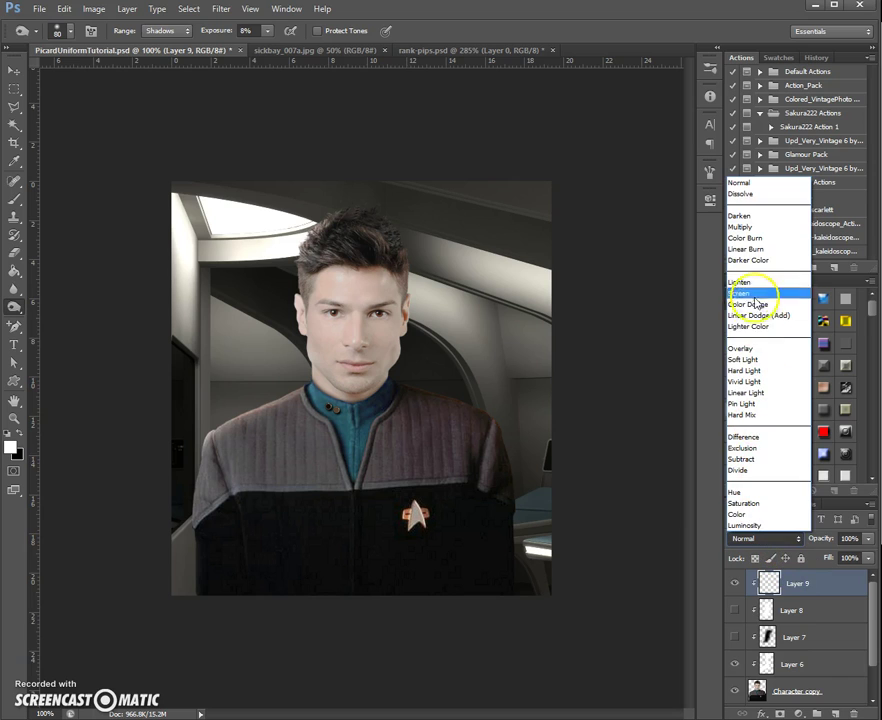
click(742, 348)
- Fill the new clipped Overlay layer with 50% Gray
click(65, 9)
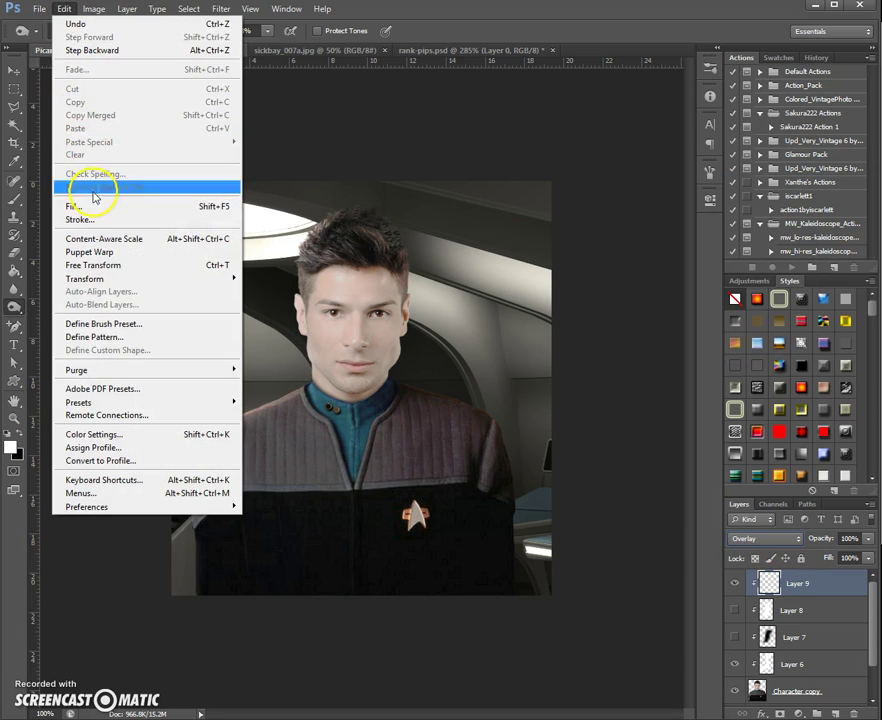
click(94, 206)
click(296, 191)
- Burn the right side of the face from forehead to jaw with Protect Tones on and exposure at 10%, undoing strokes to compare
key(o)
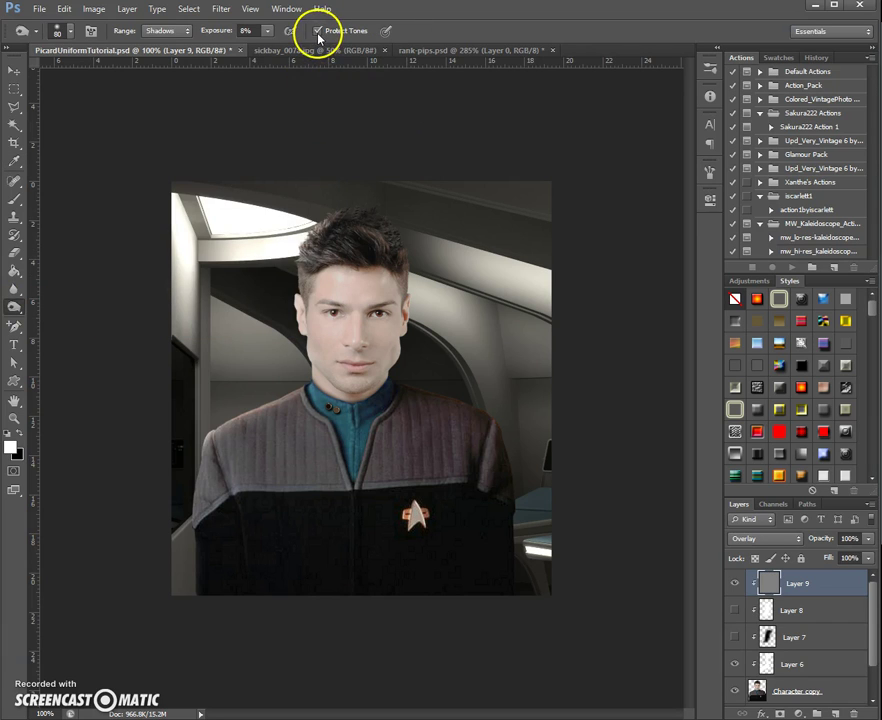
click(268, 35)
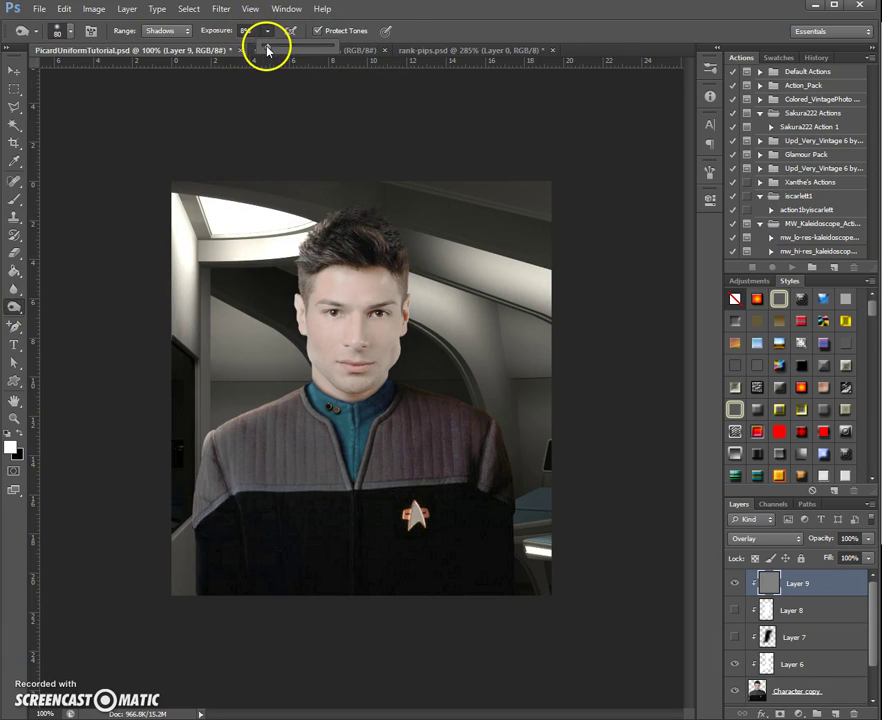
mouse_move(425, 254)
mouse_down()
mouse_move(404, 345)
mouse_move(407, 325)
mouse_move(388, 358)
mouse_move(403, 317)
mouse_move(396, 345)
mouse_up()
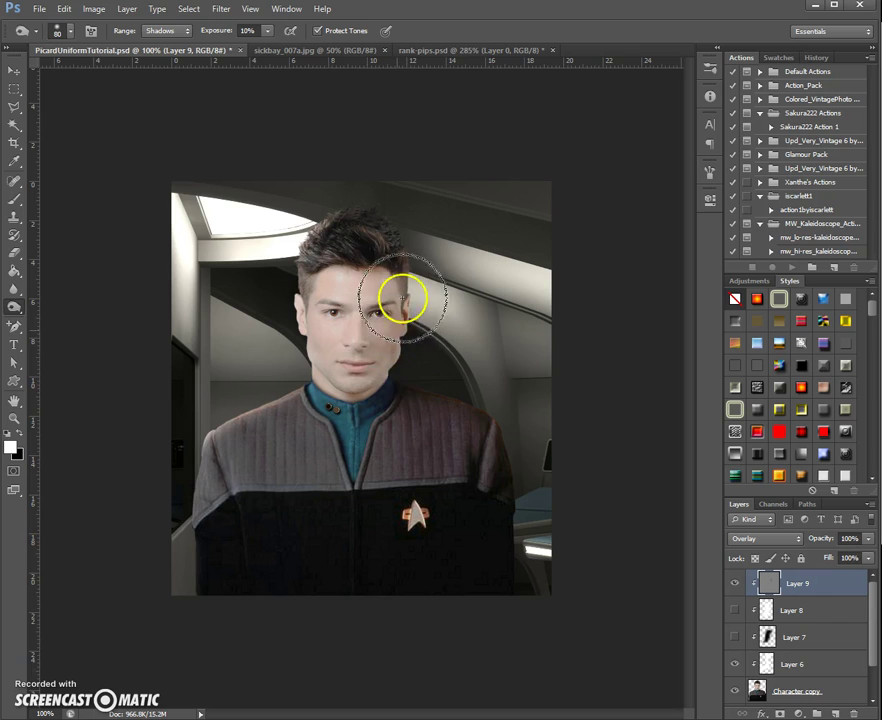
drag(387, 388, 388, 378)
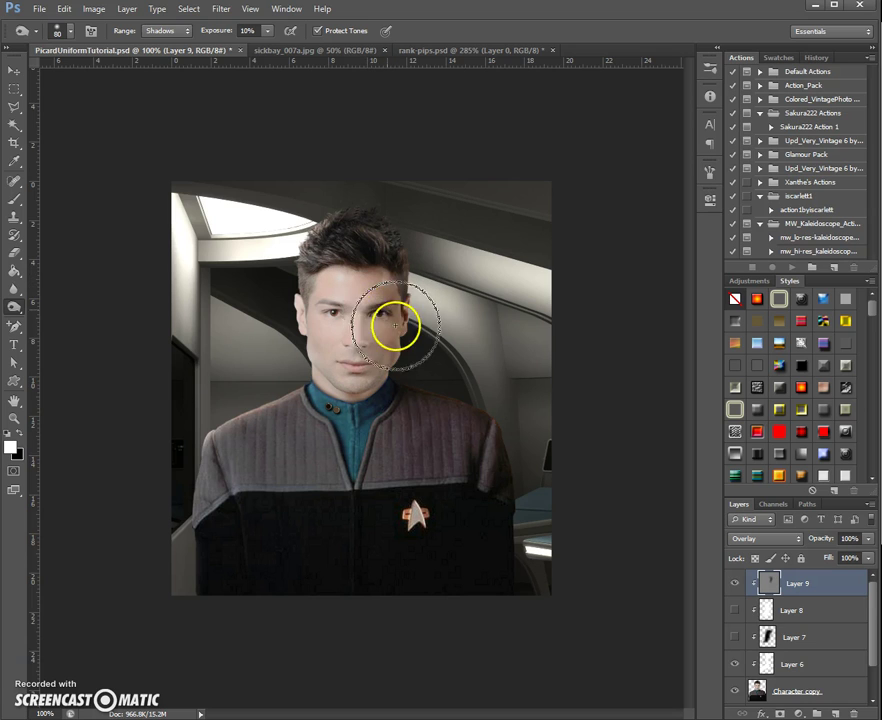
drag(386, 379, 391, 380)
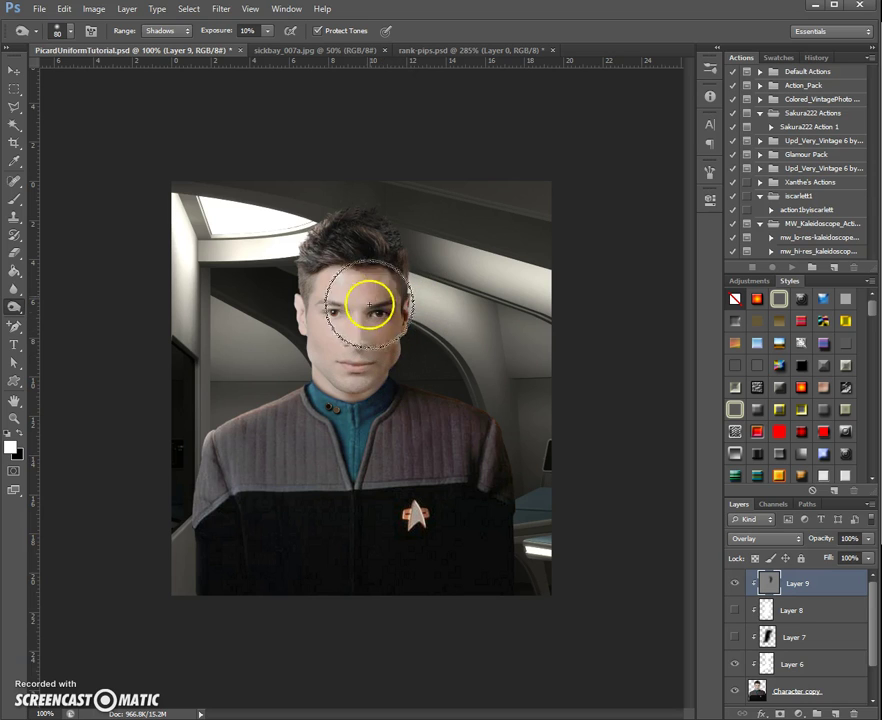
mouse_move(347, 271)
mouse_down()
mouse_move(368, 340)
mouse_move(362, 328)
mouse_move(364, 393)
mouse_move(387, 409)
mouse_move(420, 409)
mouse_move(398, 407)
mouse_move(377, 381)
mouse_up()
key(ctrl+z)
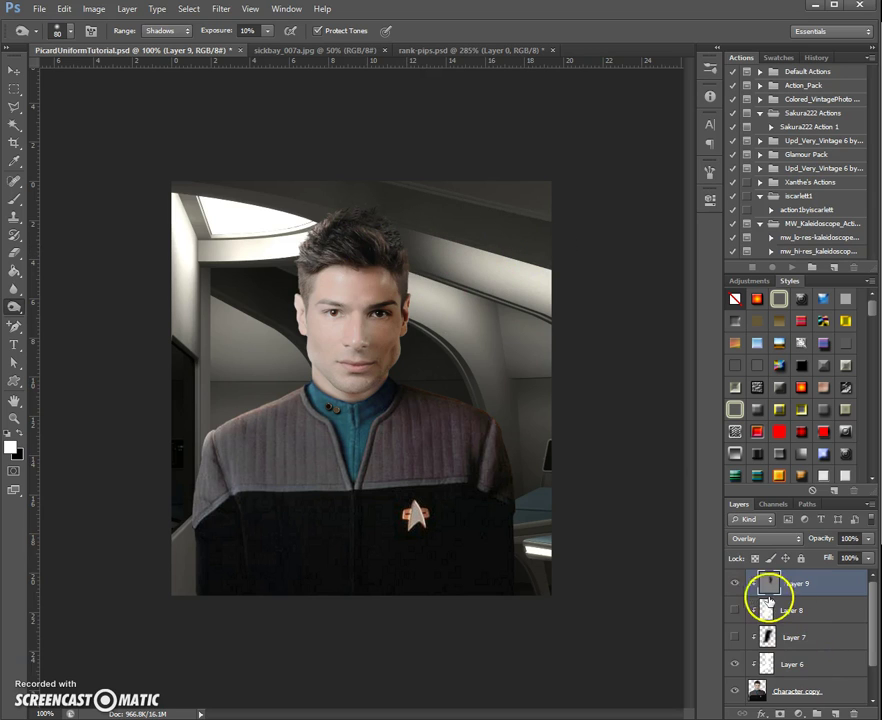
mouse_move(387, 345)
mouse_down()
mouse_move(376, 289)
mouse_move(386, 348)
mouse_move(380, 368)
mouse_move(364, 293)
mouse_move(356, 331)
mouse_move(364, 370)
mouse_move(395, 367)
mouse_up()
key(ctrl+z)
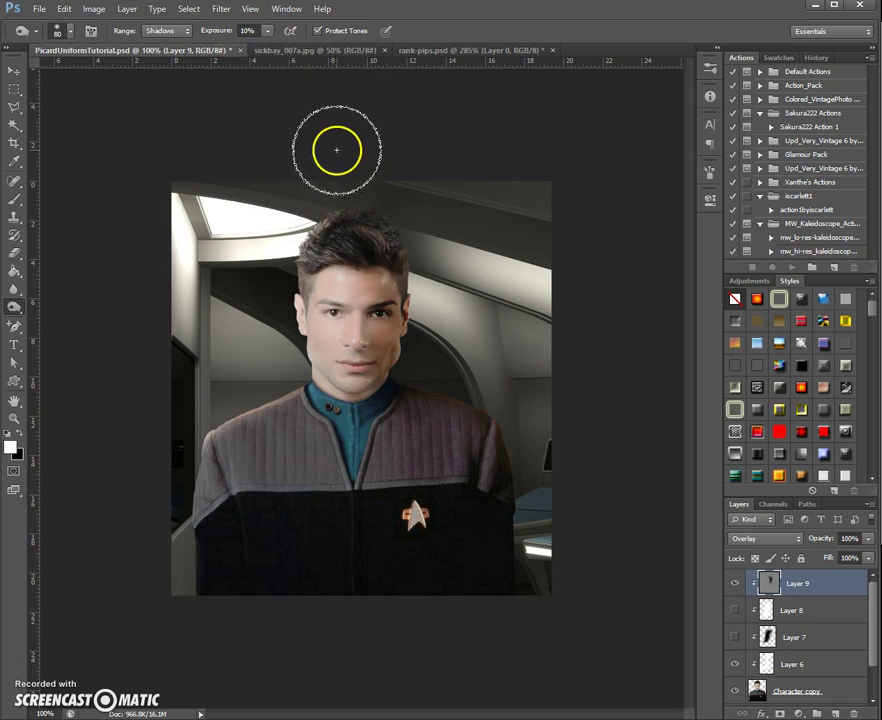
- Apply a Hue/Saturation adjustment to the burned gray layer with Saturation at -31
click(92, 9)
mouse_move(113, 44)
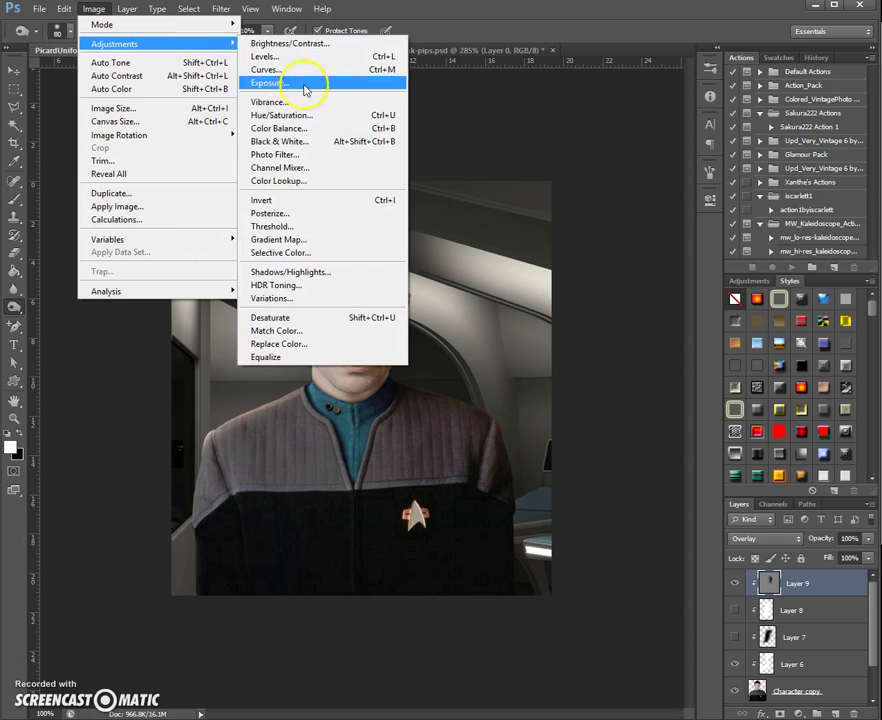
click(356, 118)
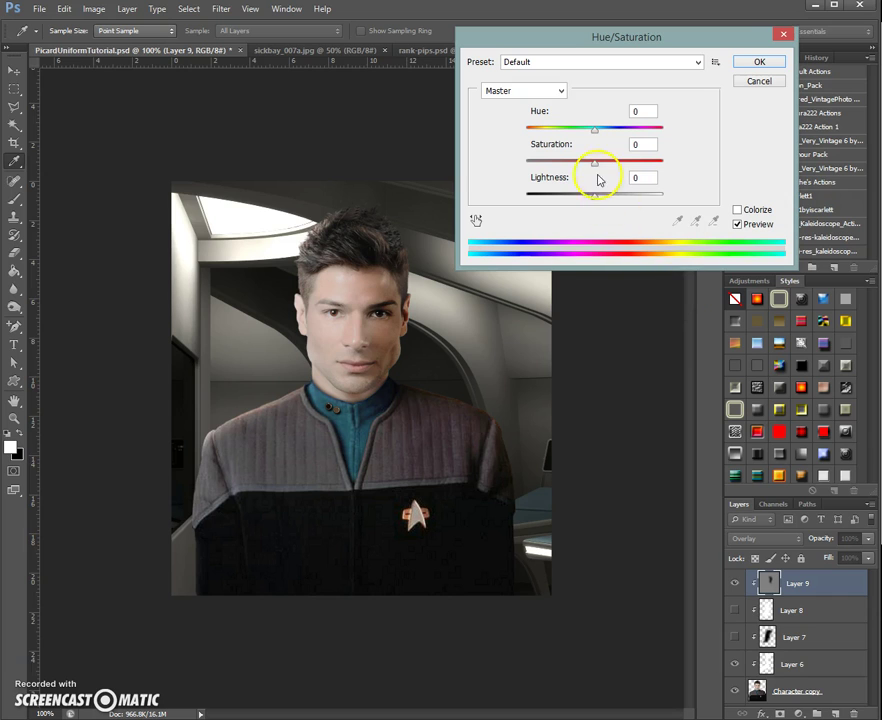
drag(595, 168, 573, 166)
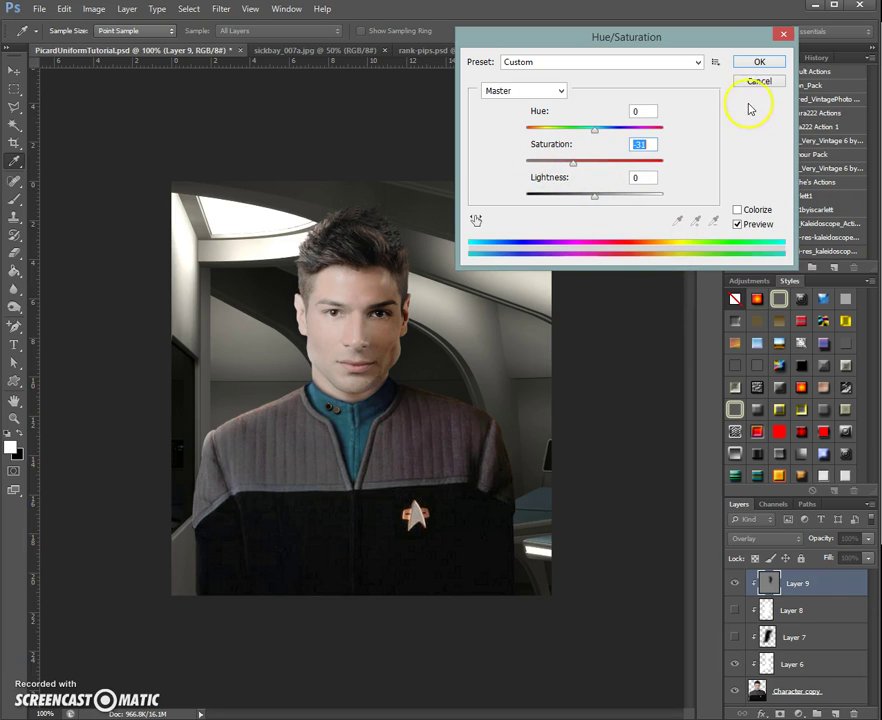
key(Return)
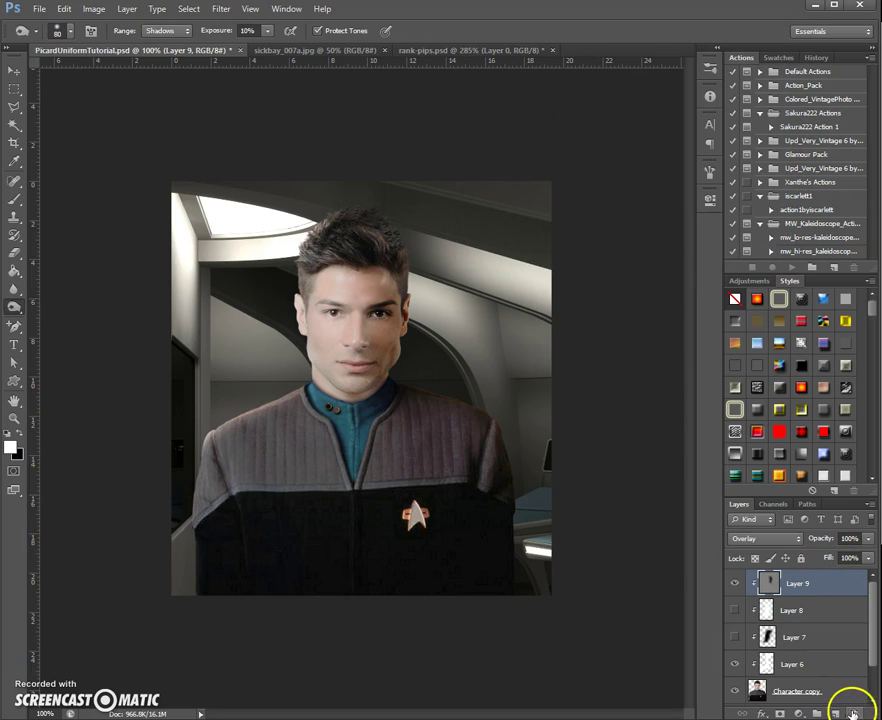
- Replace the burned gray layer with a new top layer in Overlay mode and turn off the Burn tool's Protect Tones option
click(853, 712)
click(835, 712)
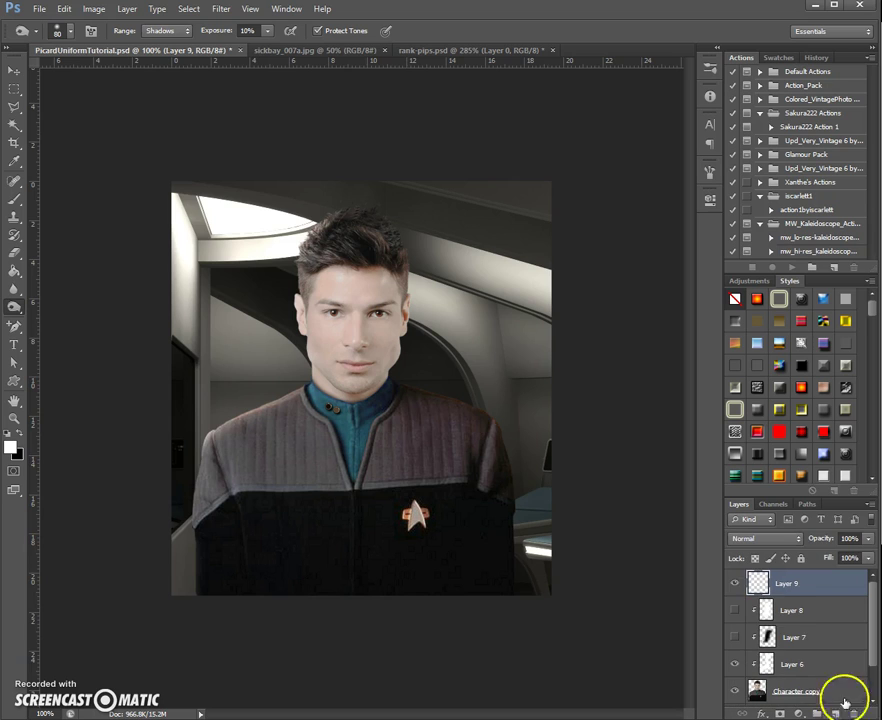
click(318, 31)
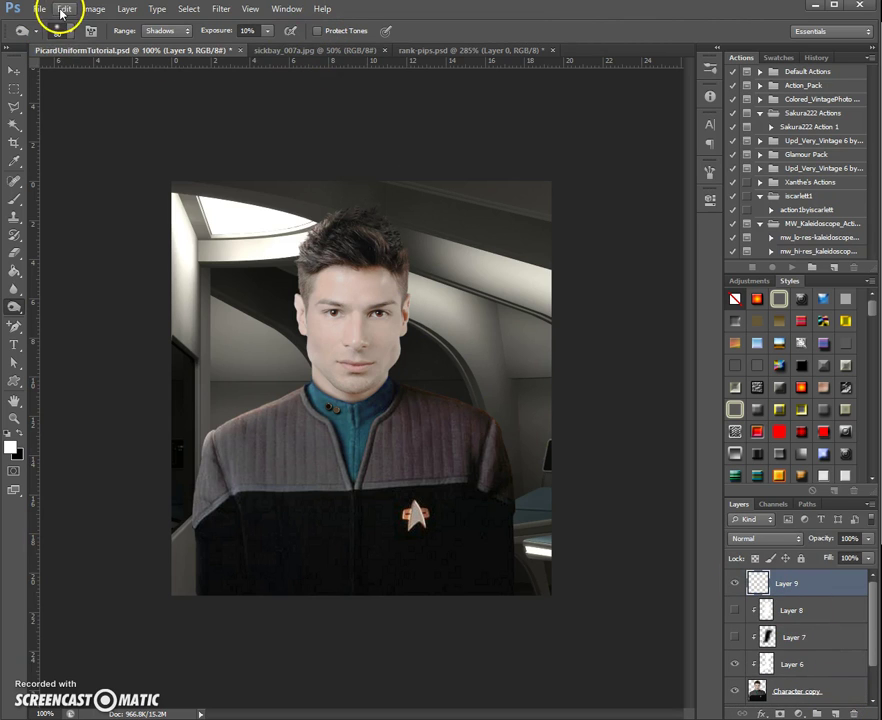
click(764, 543)
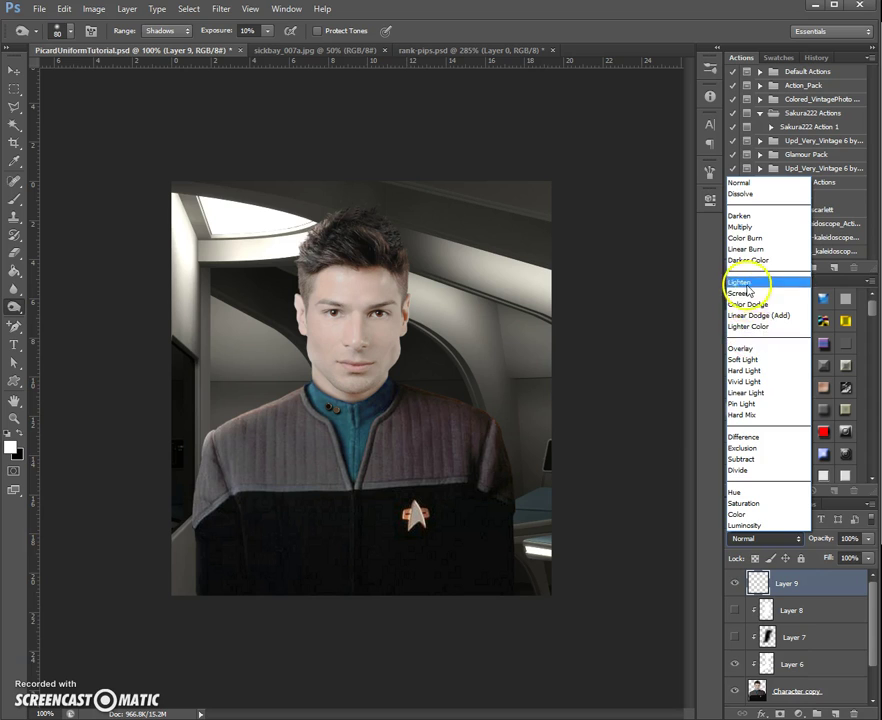
click(741, 350)
- Fill the new top layer with 50% Gray in Normal mode at 100% opacity
click(65, 9)
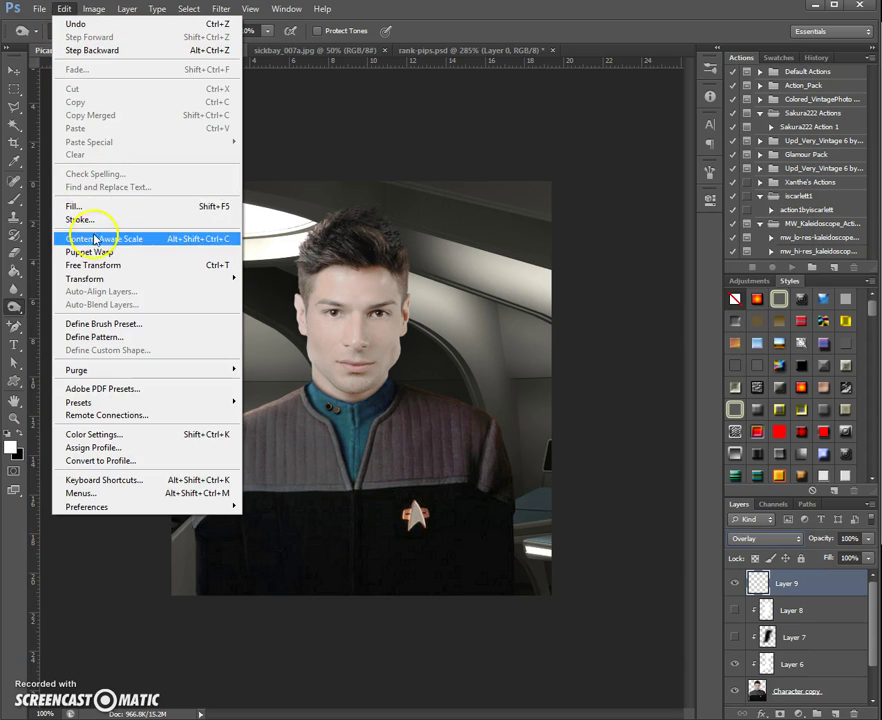
click(96, 205)
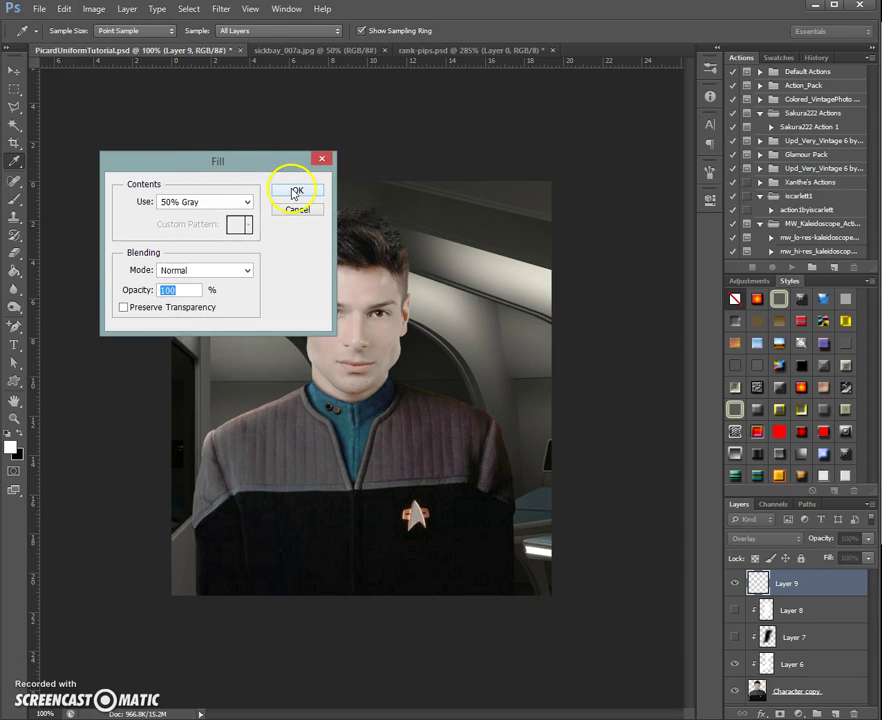
click(294, 193)
- Darken the right side of the face from forehead to jaw using the Burn tool with an 80 px brush at 10% exposure
key(o)
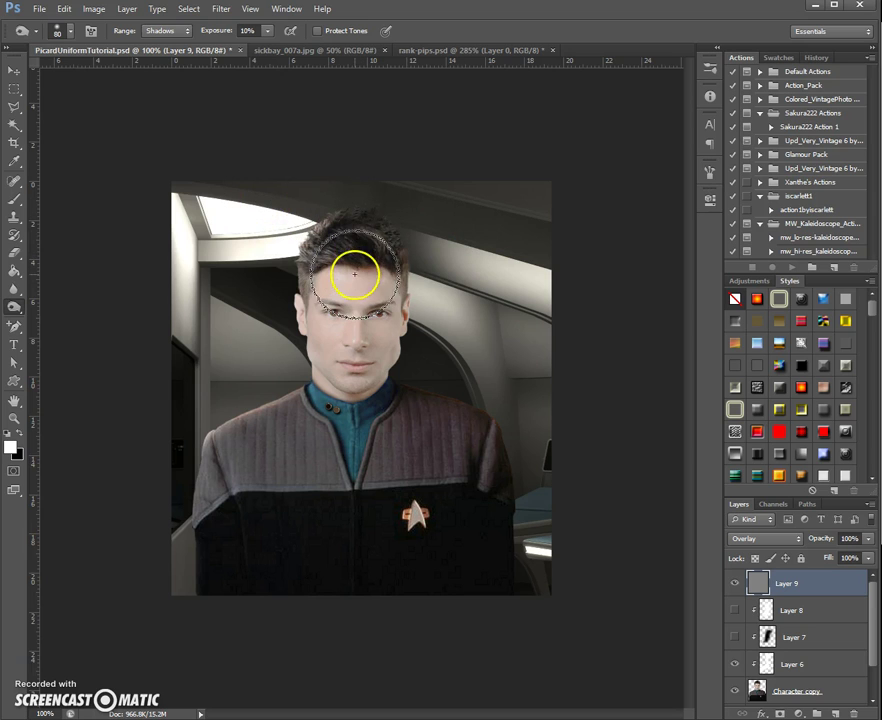
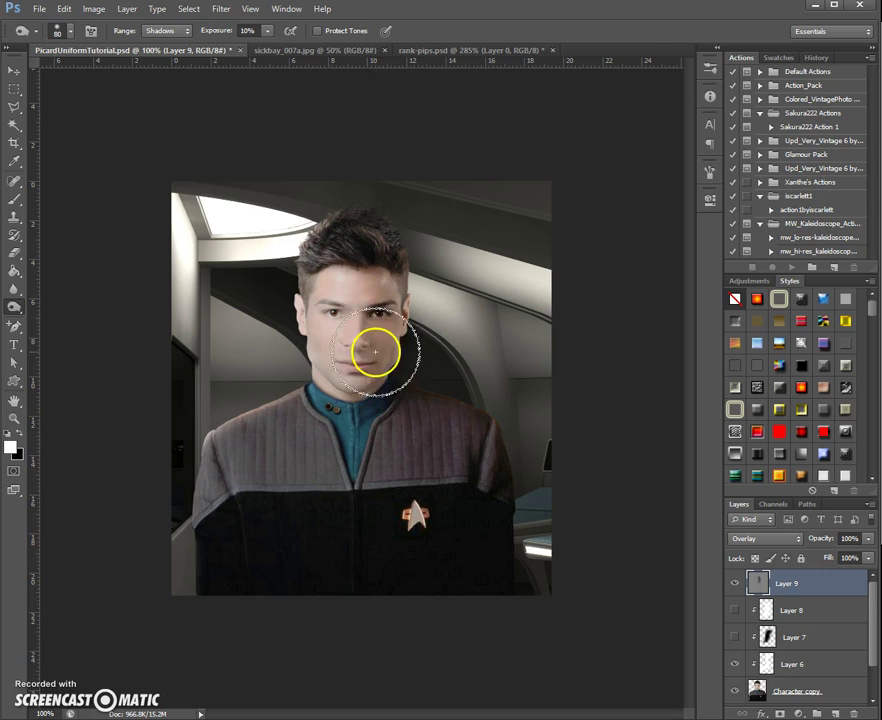
mouse_move(362, 287)
mouse_down()
mouse_move(447, 283)
mouse_move(497, 316)
mouse_move(502, 346)
mouse_move(381, 291)
mouse_up()
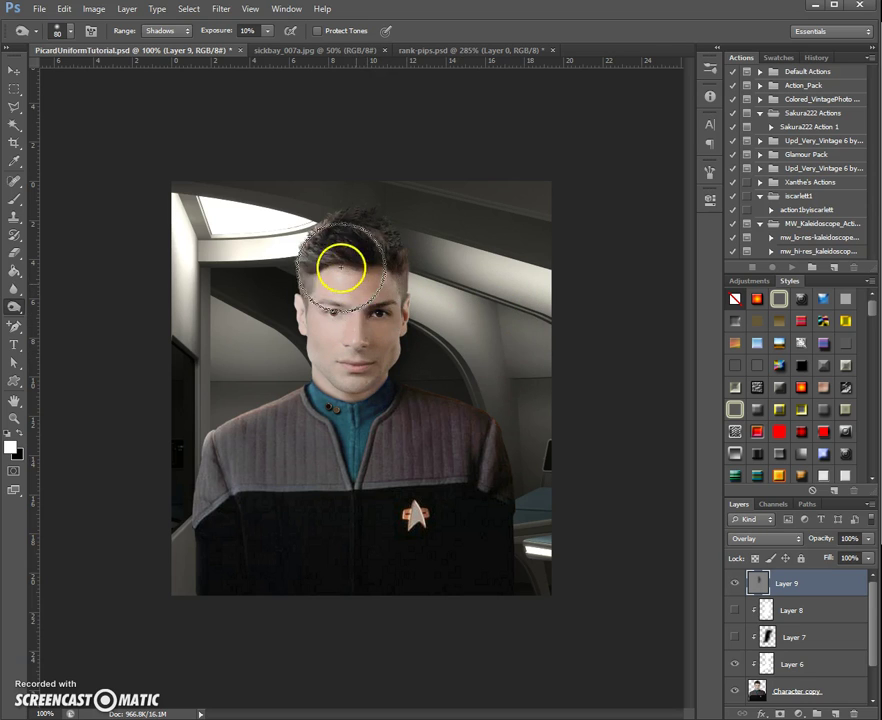
mouse_move(344, 276)
mouse_down()
mouse_move(385, 258)
mouse_move(360, 267)
mouse_move(320, 270)
mouse_move(309, 260)
mouse_move(328, 238)
mouse_move(377, 242)
mouse_move(329, 255)
mouse_move(328, 268)
mouse_move(379, 318)
mouse_move(378, 292)
mouse_move(392, 298)
mouse_move(406, 284)
mouse_move(421, 294)
mouse_move(403, 293)
mouse_move(409, 335)
mouse_move(393, 376)
mouse_move(374, 385)
mouse_move(373, 360)
mouse_move(364, 362)
mouse_move(356, 397)
mouse_move(356, 361)
mouse_move(374, 358)
mouse_move(363, 346)
mouse_move(417, 374)
mouse_move(396, 309)
mouse_up()
key(ctrl+z)
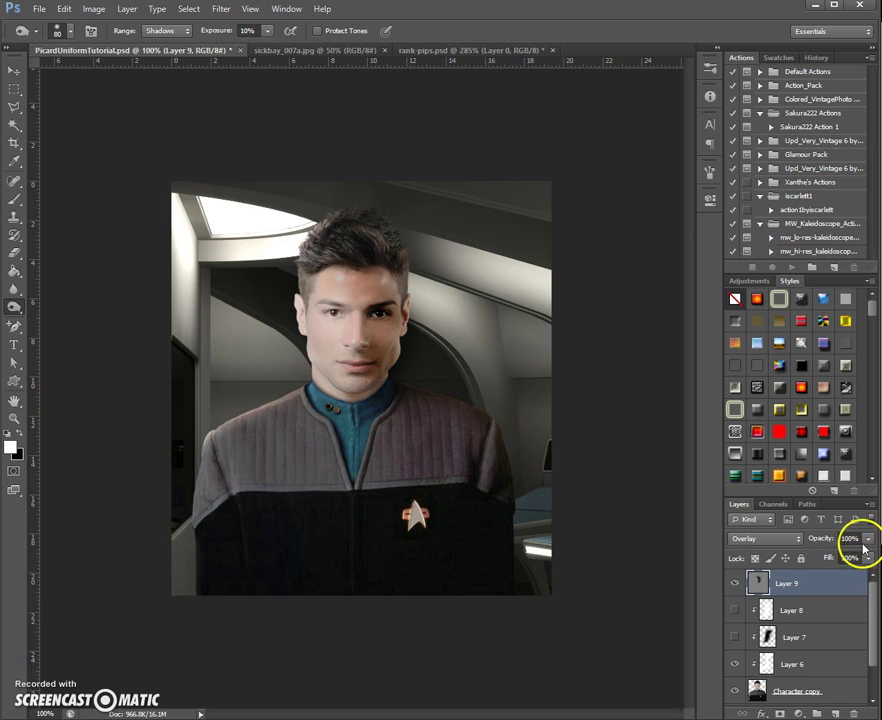
- Lower the burned Overlay layer's opacity to 89%
key(super+k)
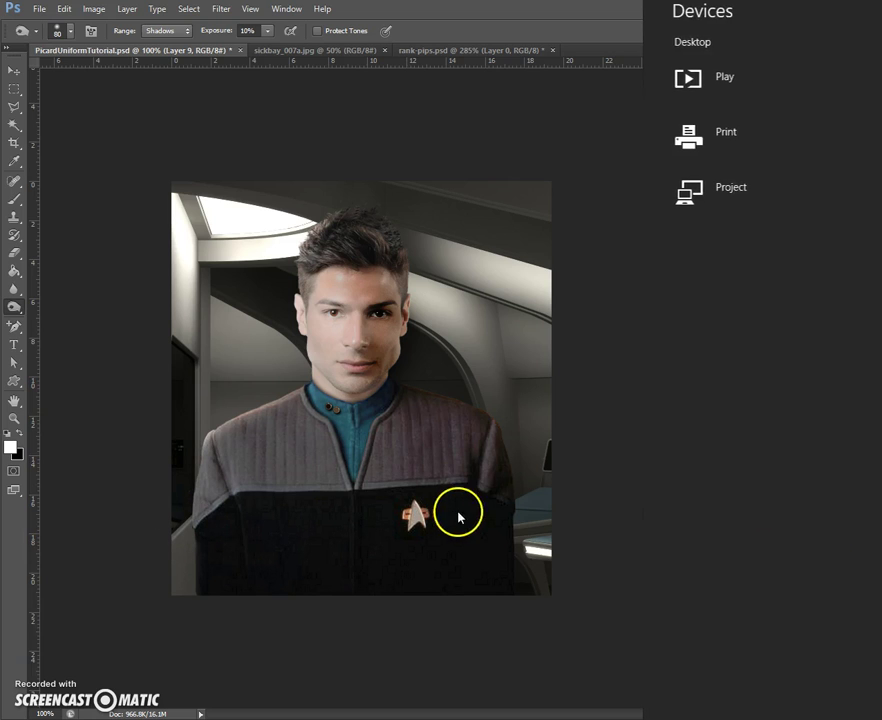
click(530, 25)
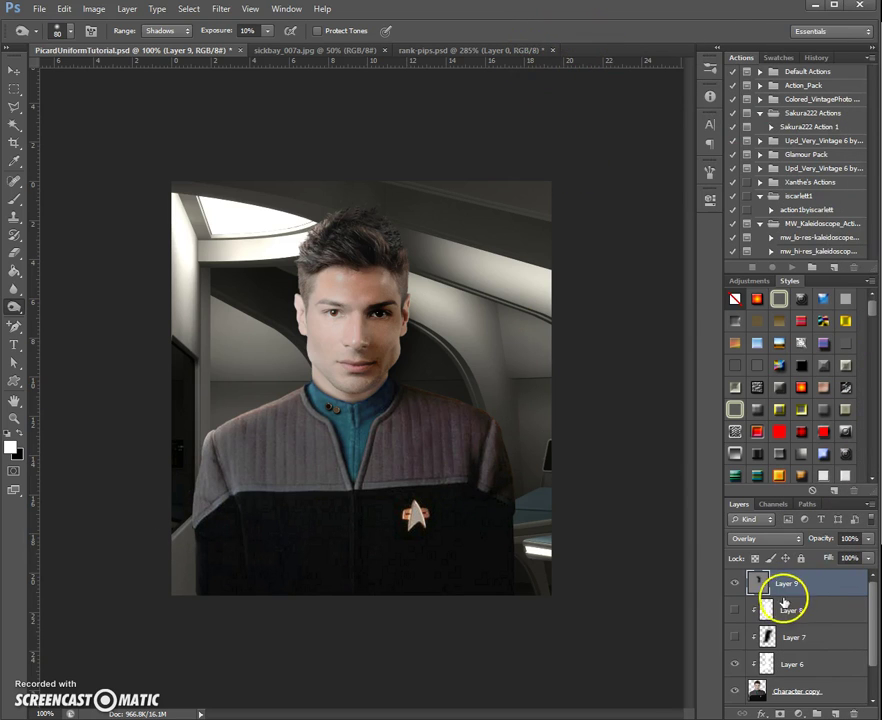
click(869, 558)
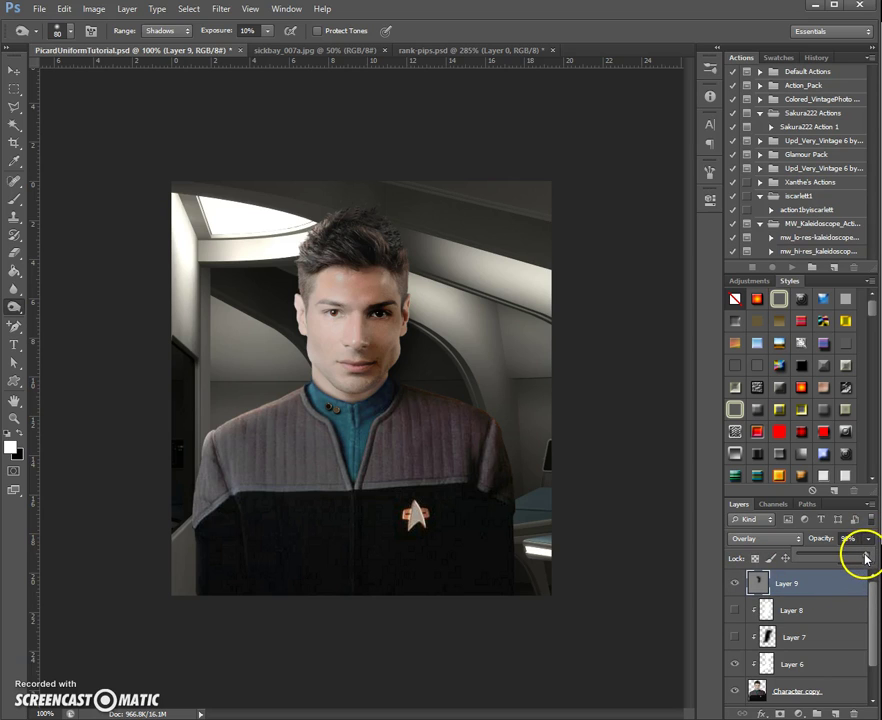
drag(863, 559, 862, 561)
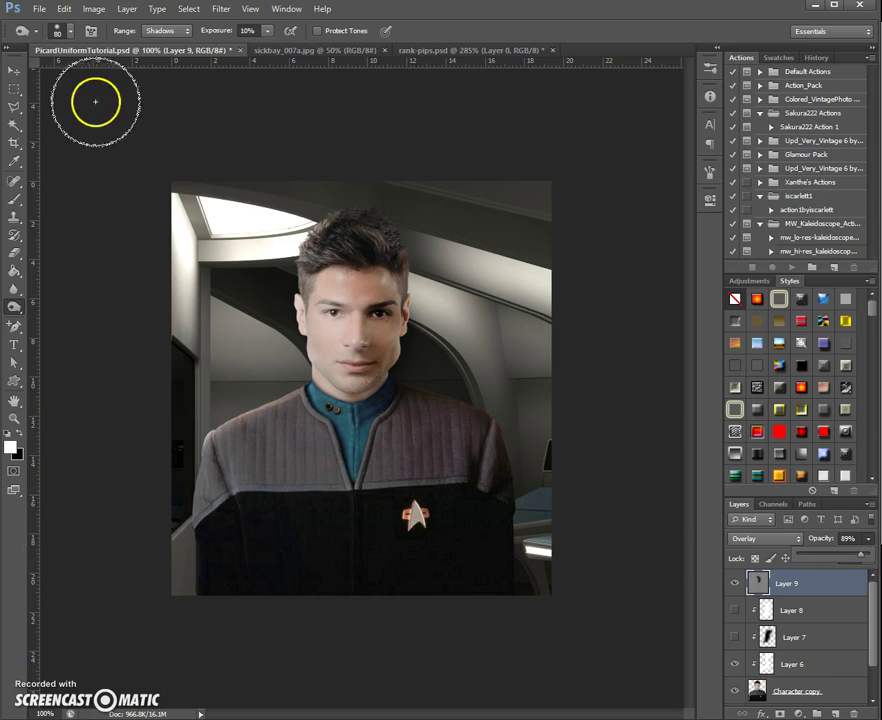
- Compare the shading methods by toggling the visibility of the face's shading layers, ending with the burned Overlay layer shown
click(735, 586)
click(736, 639)
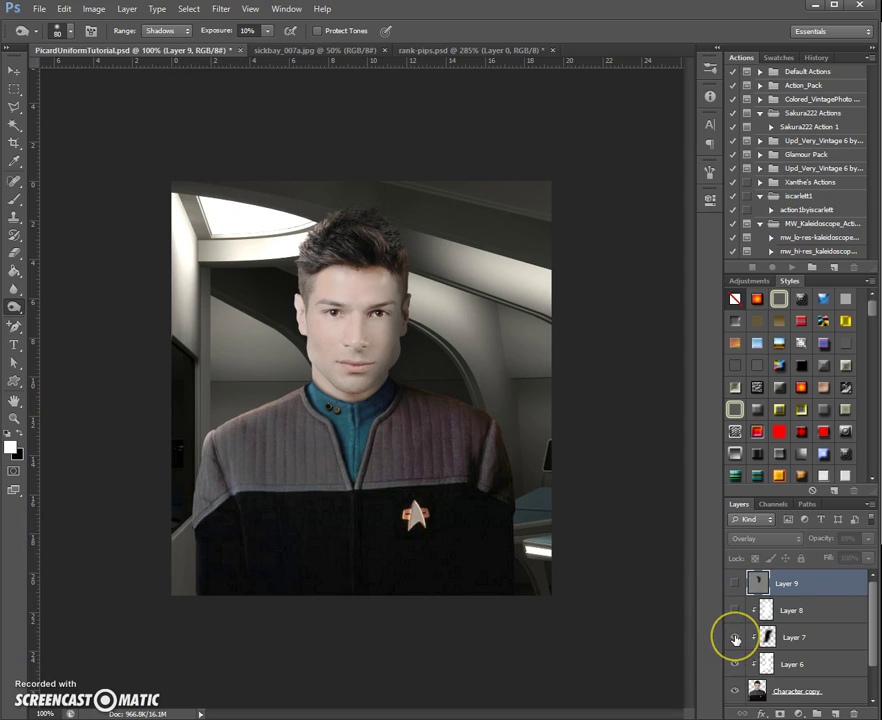
click(736, 638)
click(734, 611)
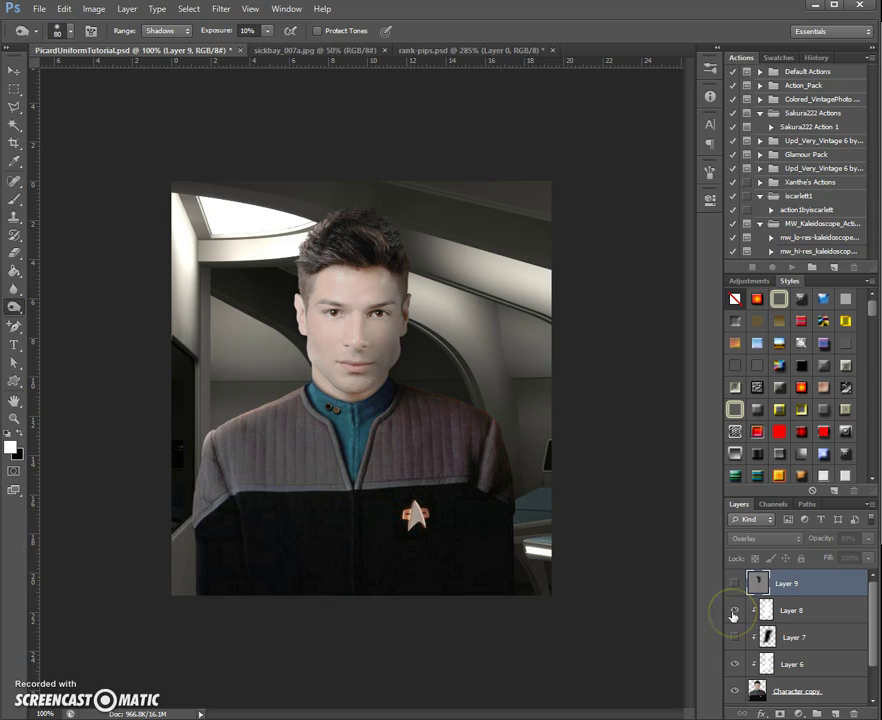
click(734, 611)
click(736, 664)
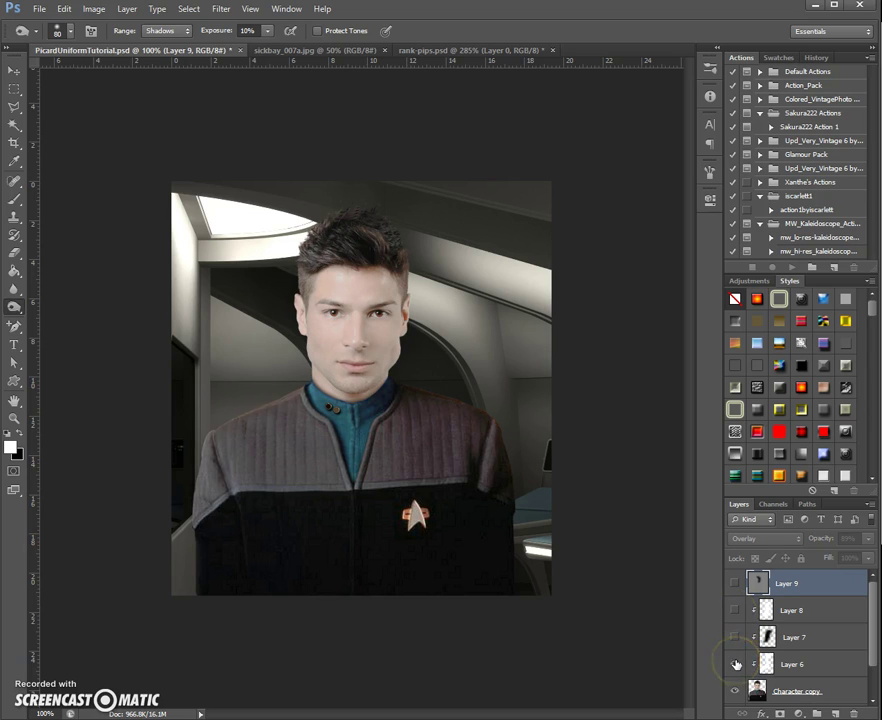
click(734, 584)
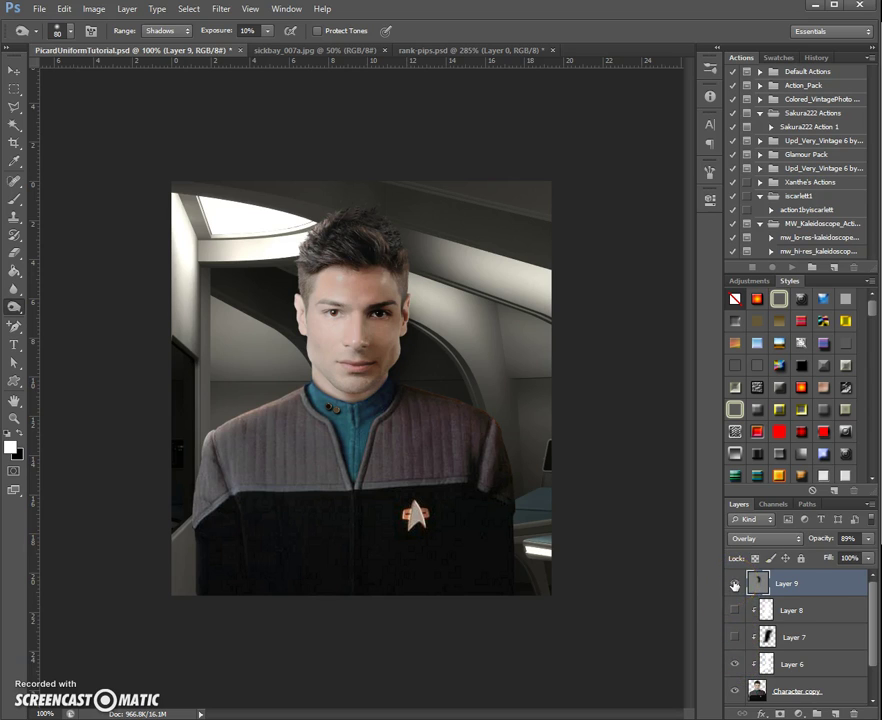
- Lower the burned Overlay layer's opacity to 63%
click(809, 588)
click(867, 538)
drag(864, 556, 846, 560)
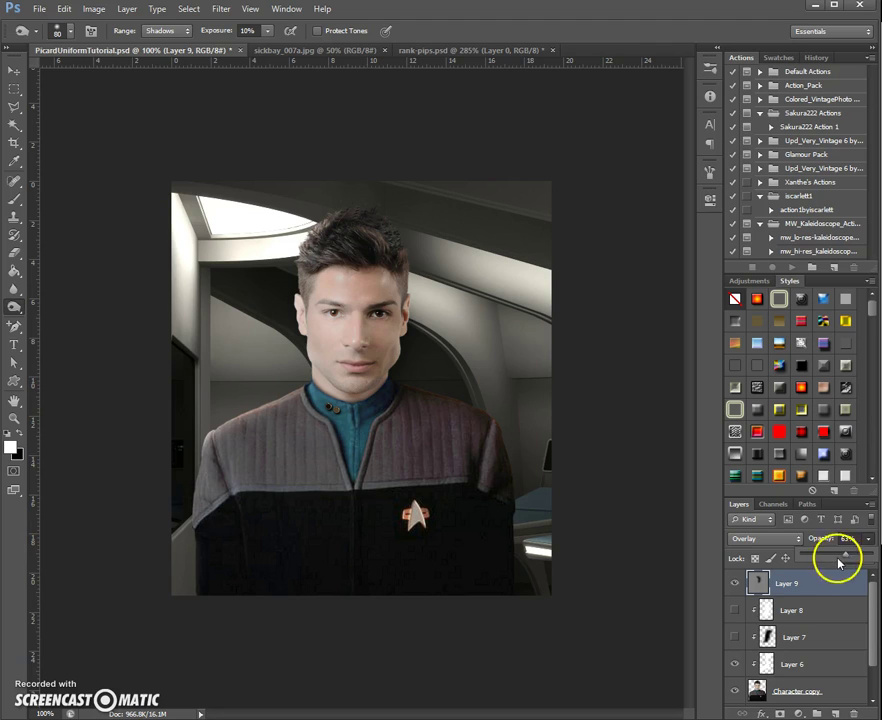
drag(838, 563, 838, 568)
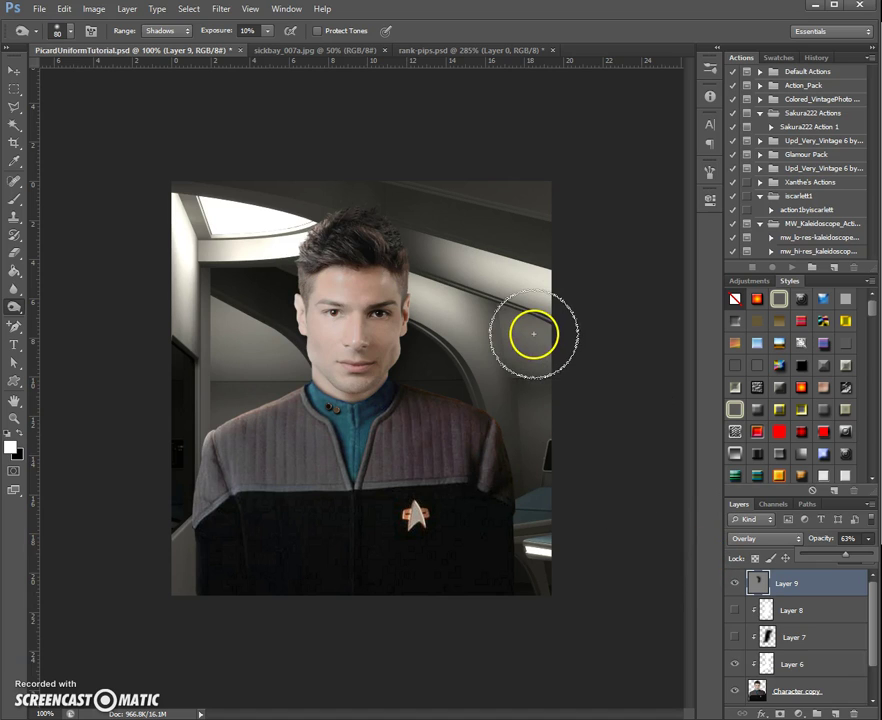
mouse_move(533, 334)
mouse_down()
mouse_move(467, 387)
mouse_move(427, 286)
mouse_move(511, 303)
mouse_move(464, 247)
mouse_move(398, 231)
mouse_move(386, 213)
mouse_move(425, 246)
mouse_move(393, 219)
mouse_move(414, 268)
mouse_move(390, 233)
mouse_move(447, 274)
mouse_move(525, 475)
mouse_move(507, 446)
mouse_move(425, 389)
mouse_move(505, 435)
mouse_move(500, 420)
mouse_move(580, 556)
mouse_move(491, 412)
mouse_move(393, 352)
mouse_move(362, 348)
mouse_move(433, 386)
mouse_up()
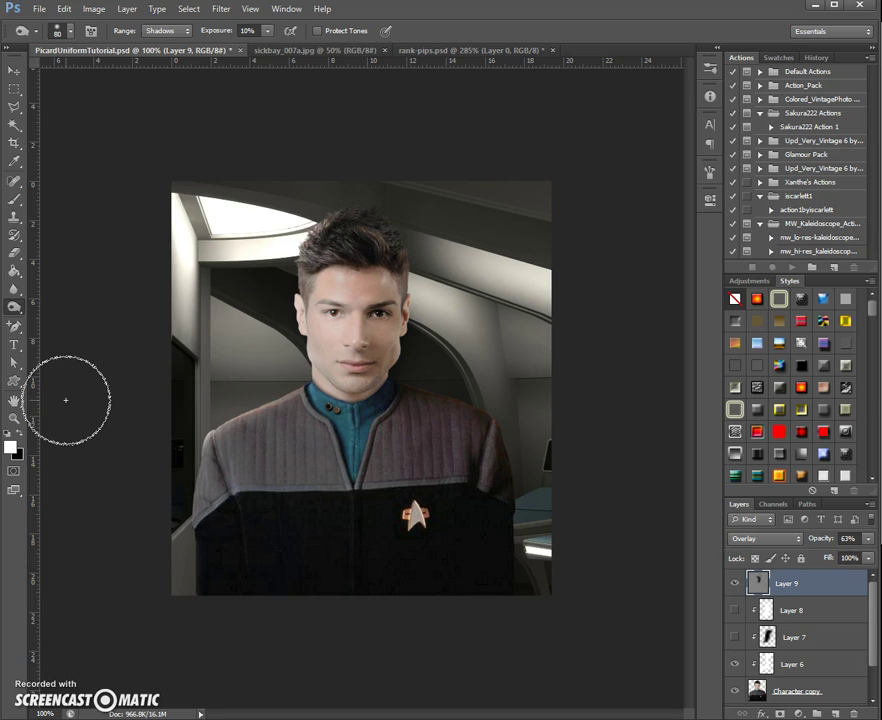
mouse_move(110, 401)
mouse_down()
mouse_move(144, 402)
mouse_move(187, 203)
mouse_move(197, 200)
mouse_move(162, 222)
mouse_move(234, 186)
mouse_up()
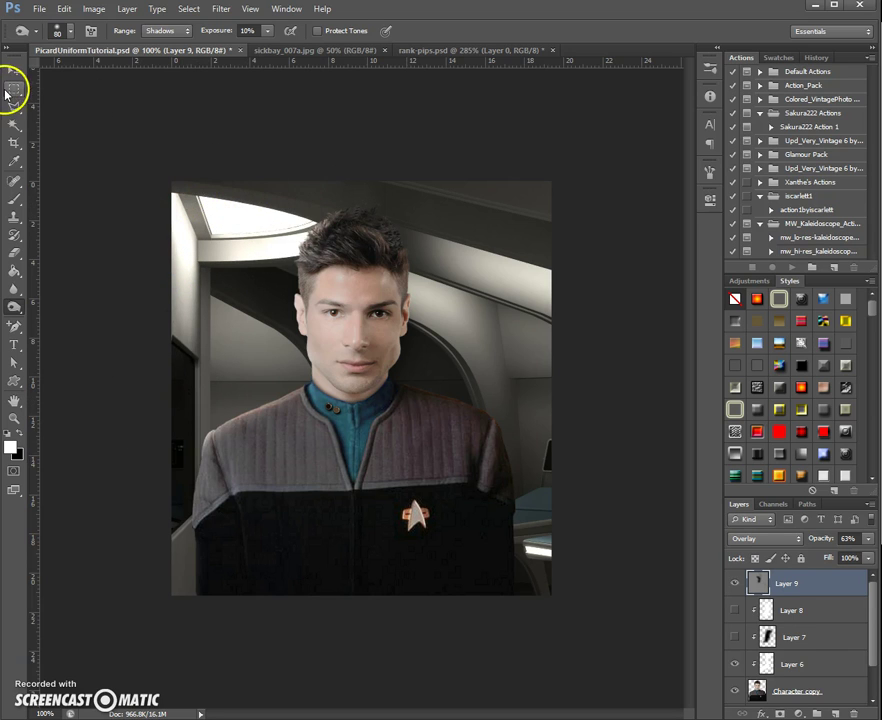
- Add a new empty layer above the burned Overlay layer and set the brush's foreground color to pure red, ff0000
click(842, 714)
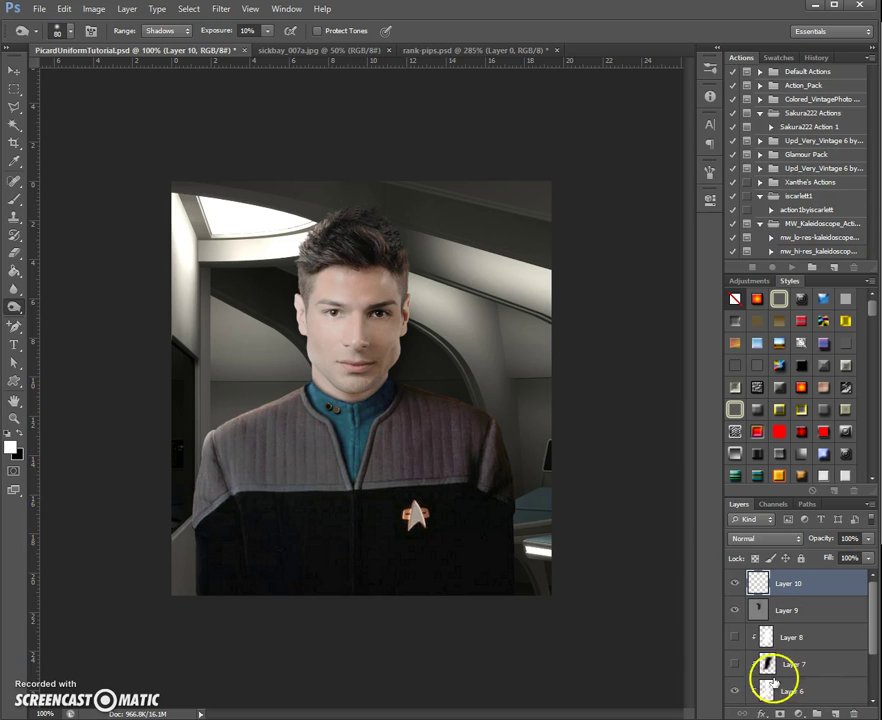
click(15, 199)
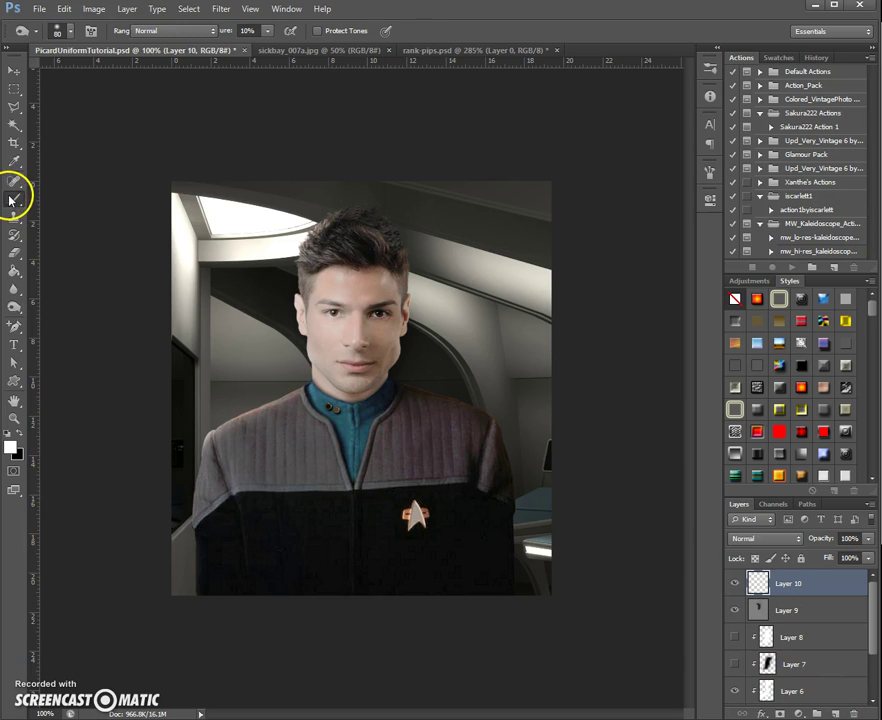
click(11, 449)
click(345, 531)
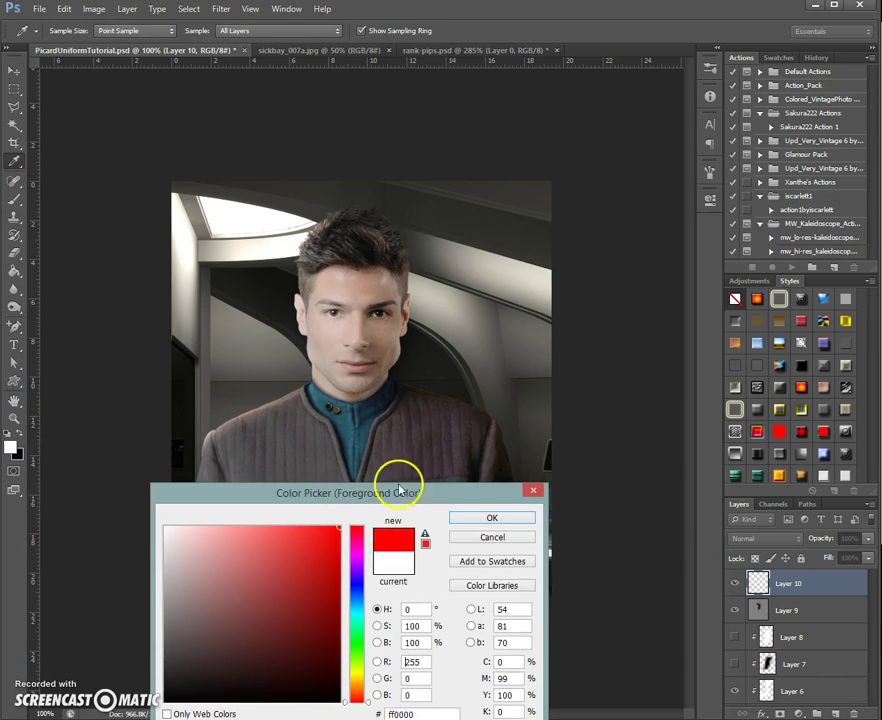
click(492, 518)
- Paint two red diagonal lines with a 15 px brush from the ends of the ceiling light across the character, marking the light's path
click(52, 31)
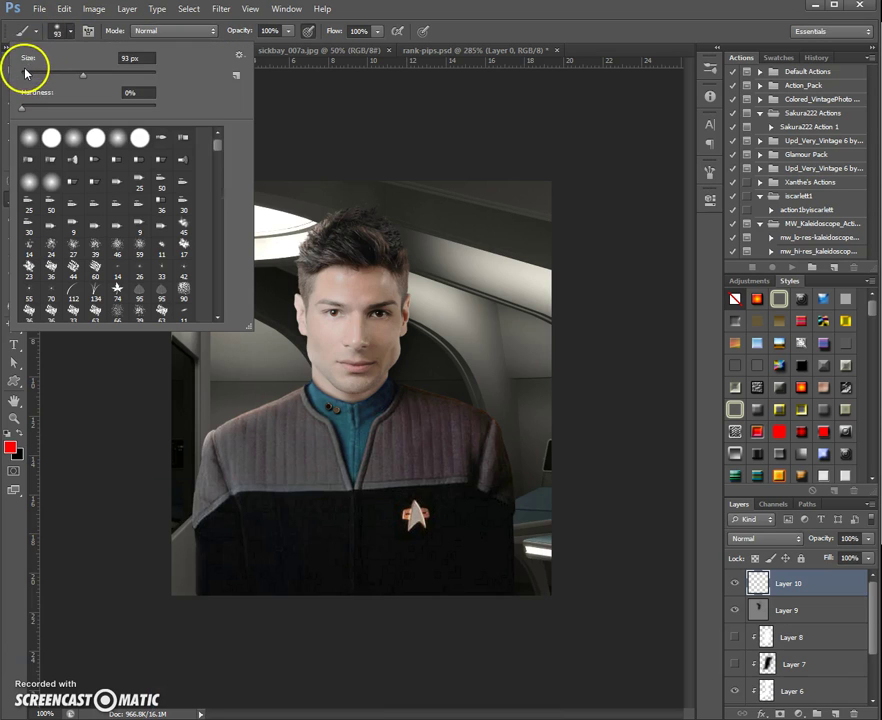
drag(24, 73, 57, 62)
key(Return)
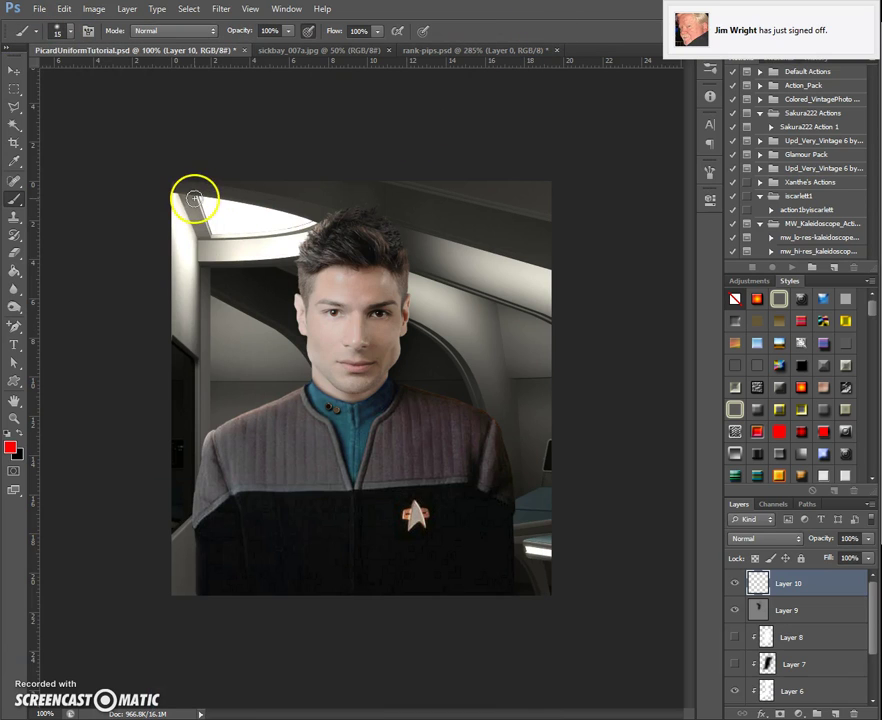
click(202, 240)
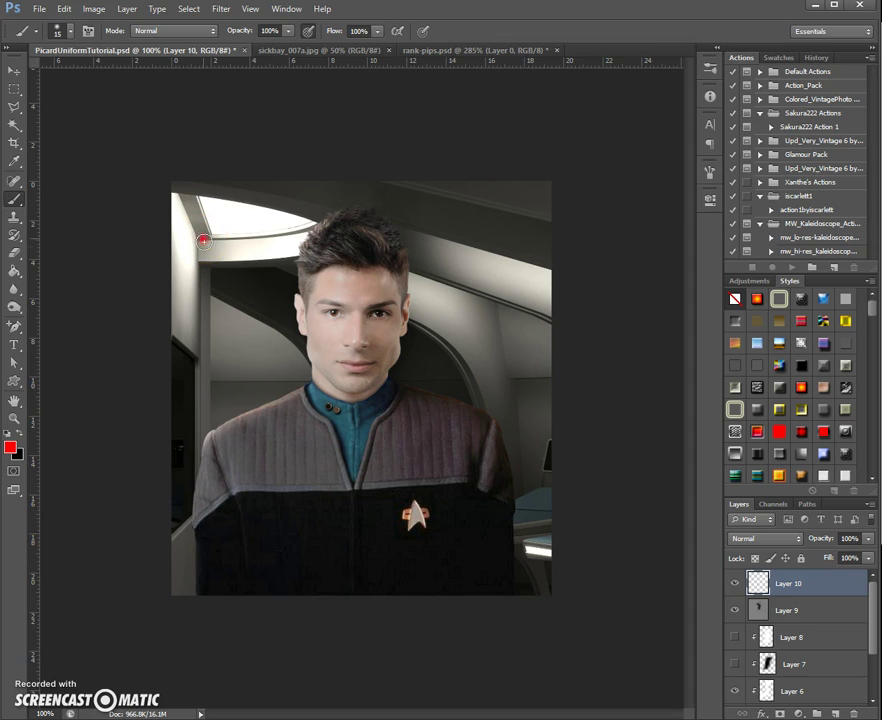
mouse_move(202, 240)
mouse_down()
mouse_move(253, 386)
mouse_move(341, 578)
mouse_up()
mouse_move(311, 213)
mouse_down()
mouse_move(364, 285)
mouse_move(577, 486)
mouse_up()
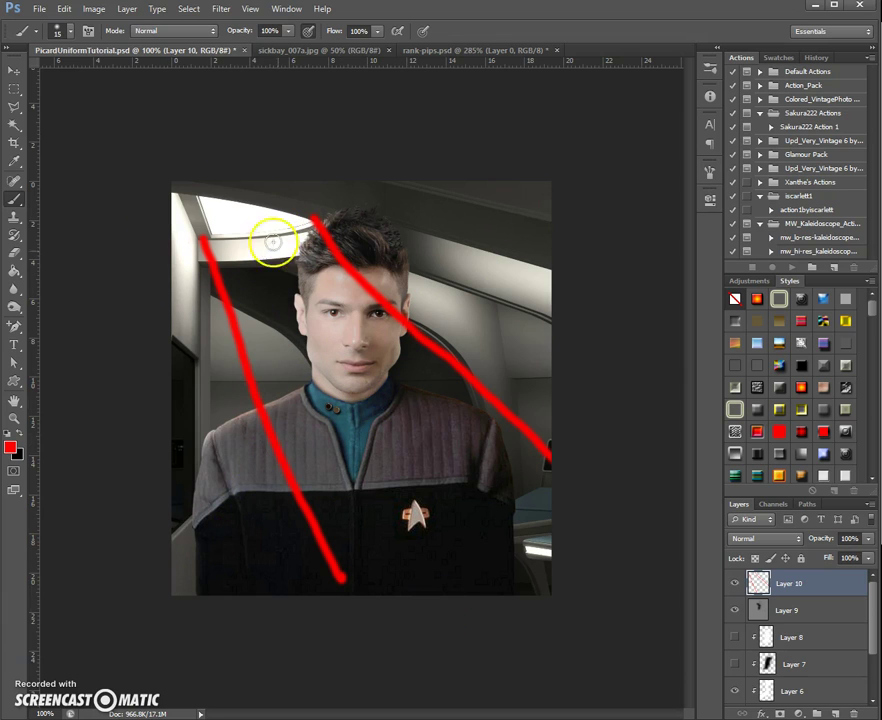
- Hide and delete the layer holding the red light-direction lines
click(738, 584)
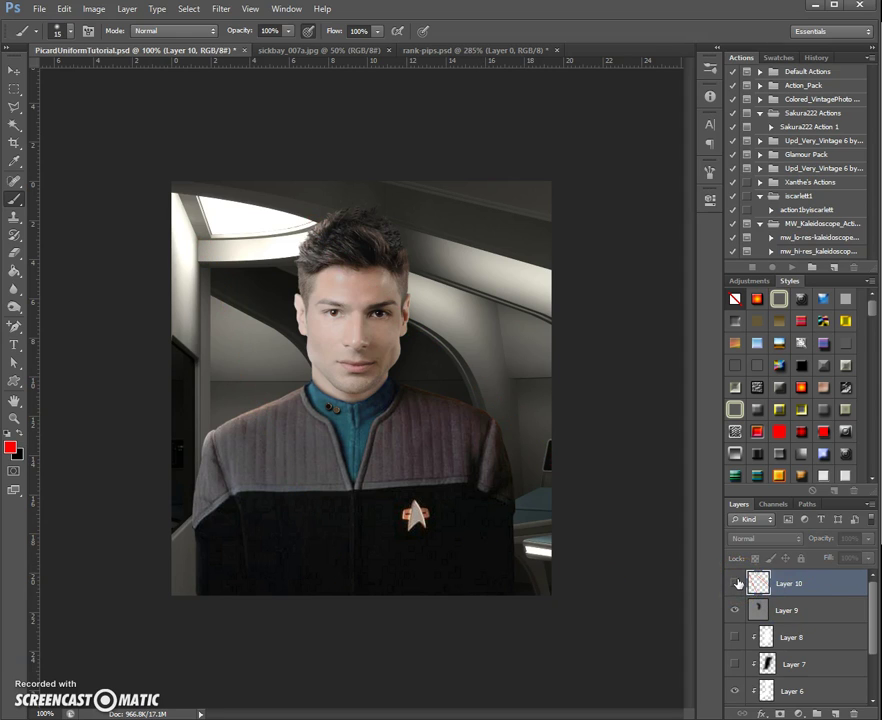
click(857, 713)
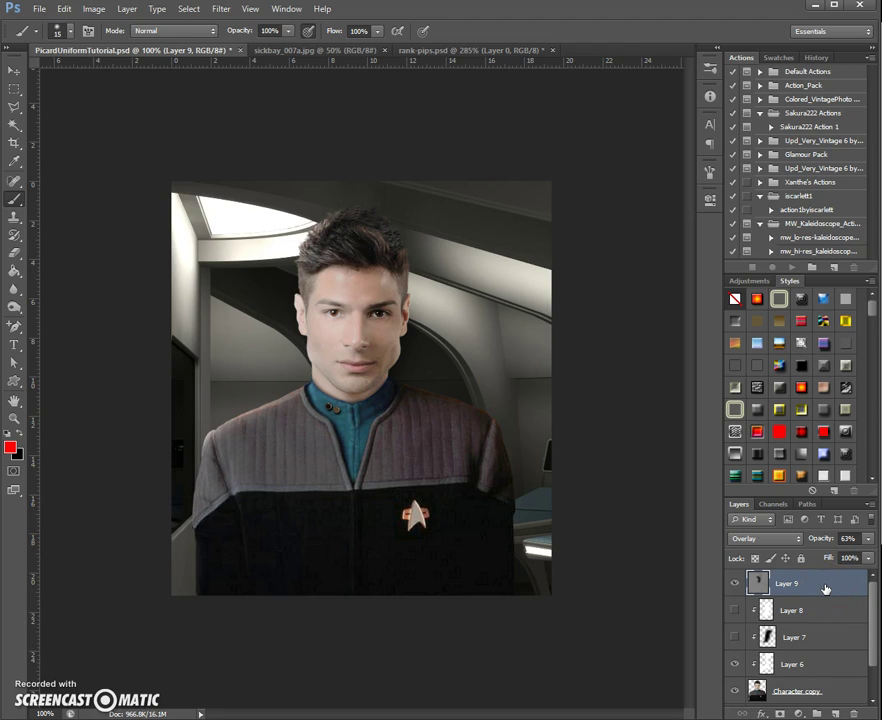
- Compare the face with and without the burned Overlay layer by toggling its visibility, leaving it shown
click(735, 584)
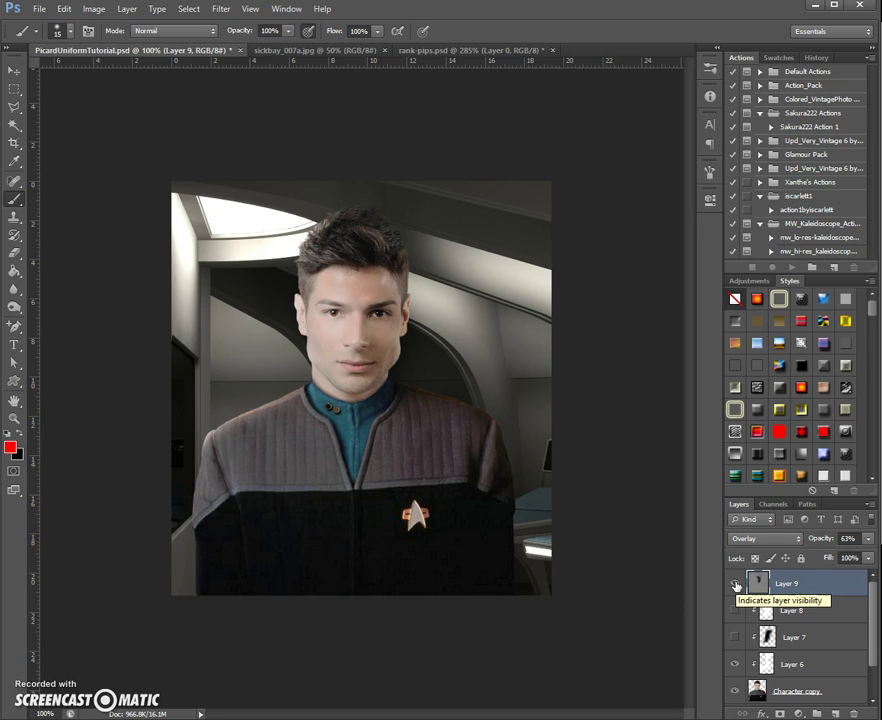
click(735, 584)
click(735, 584)
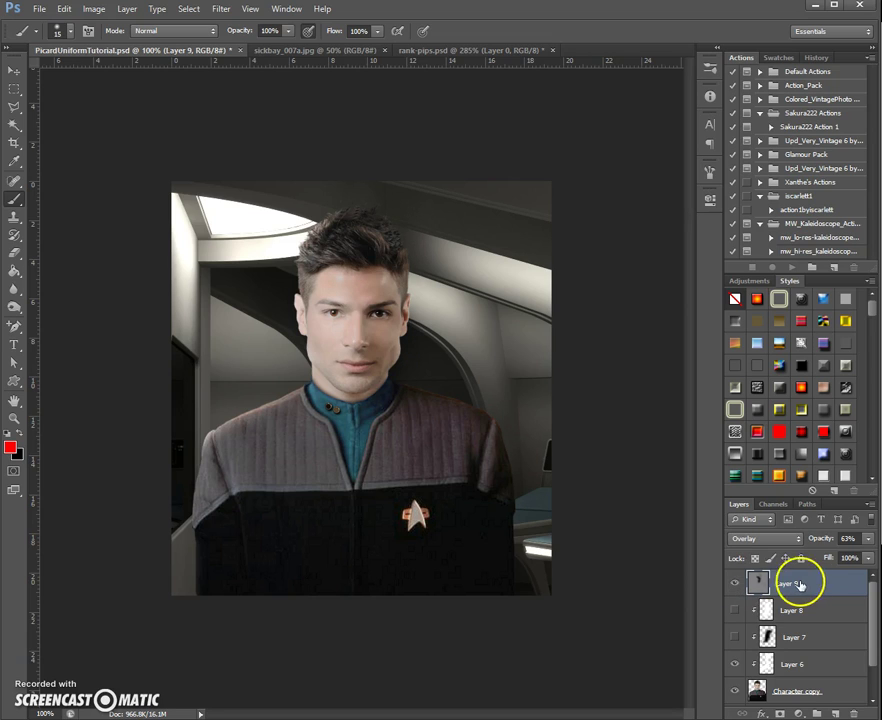
- Clip the burned Overlay layer, Layer 9, to the character layer together with the other shading layers
drag(805, 588, 812, 592)
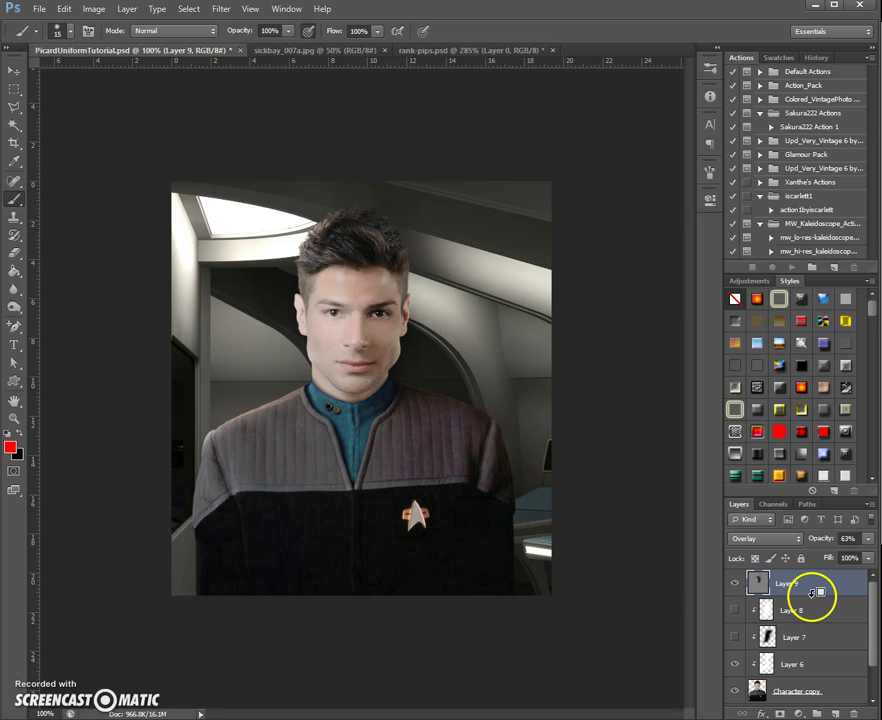
alt+click(812, 592)
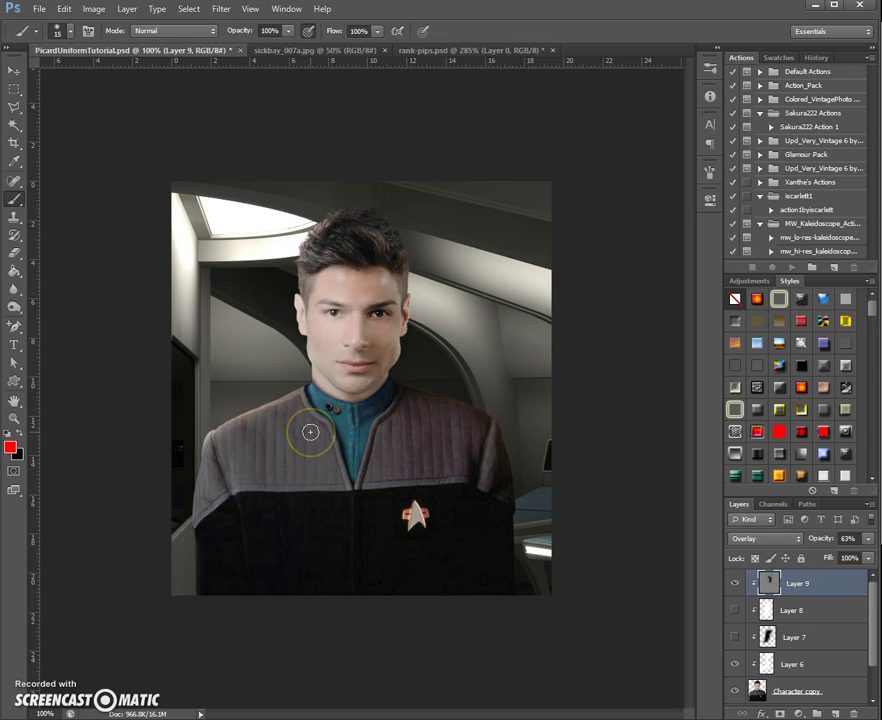
- Examine the rank pips on the collar up close and the whole composite, ending at actual pixel size
scroll(315, 407, up, 5)
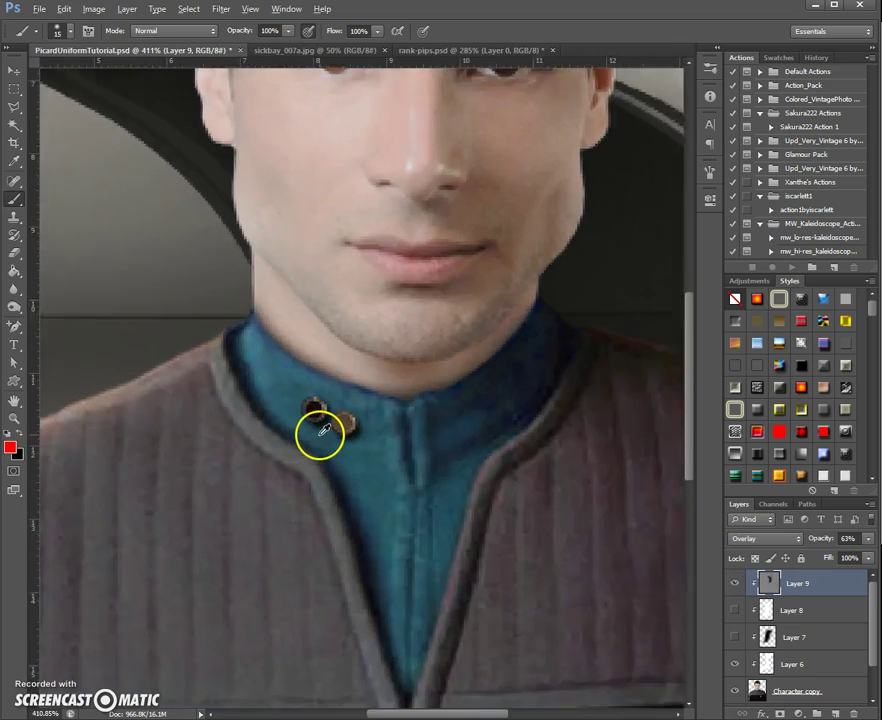
scroll(295, 387, up, 1)
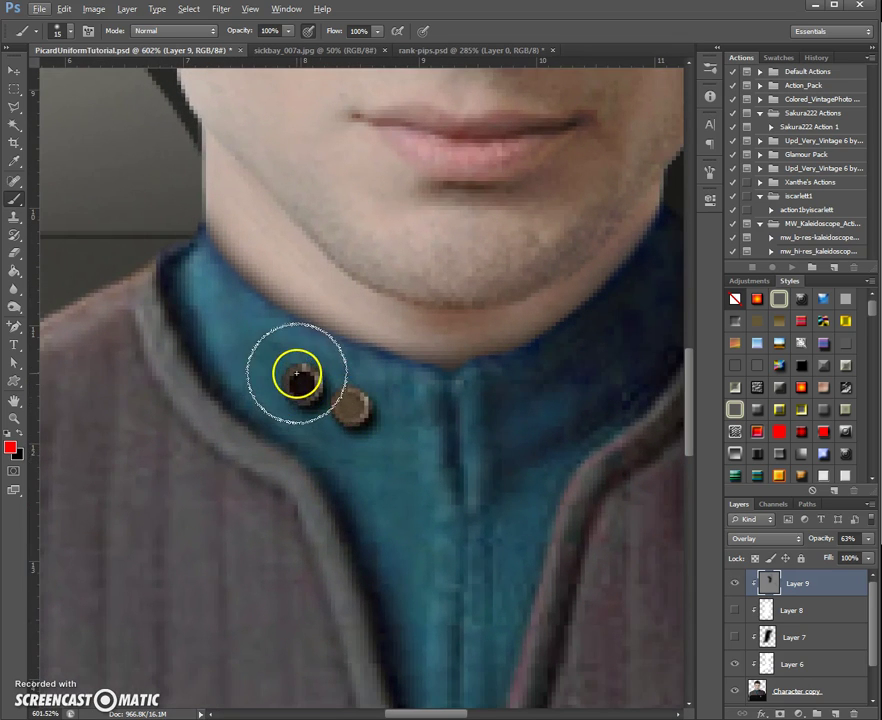
scroll(402, 492, down, 6)
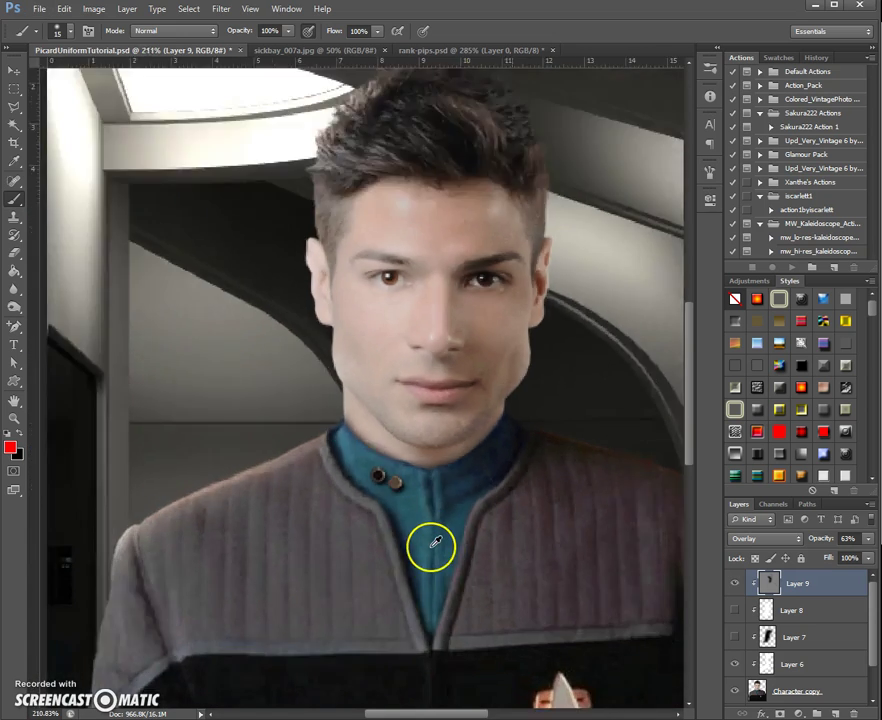
scroll(383, 470, up, 1)
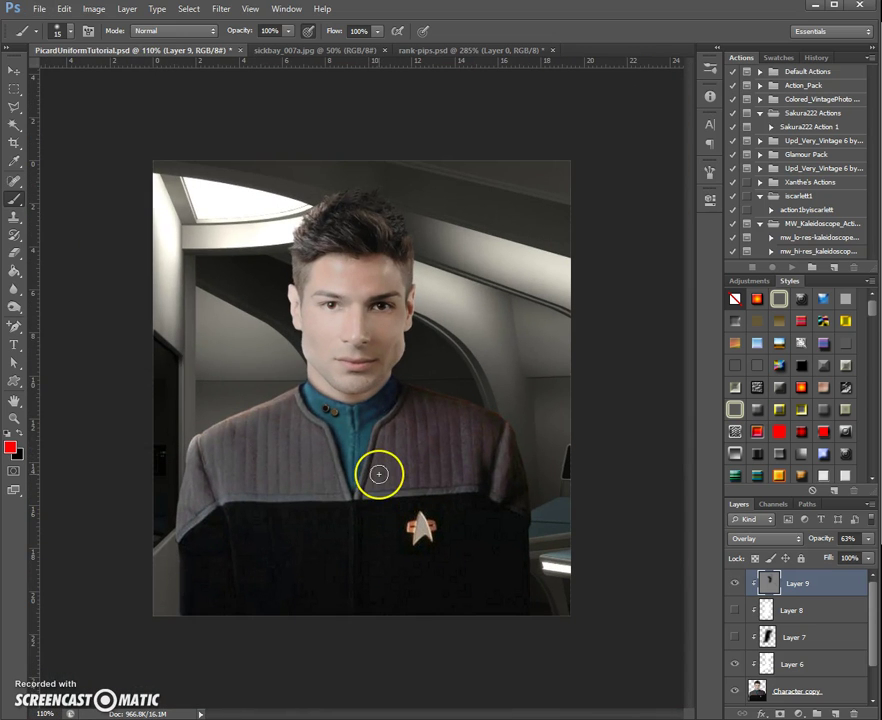
scroll(374, 462, up, 1)
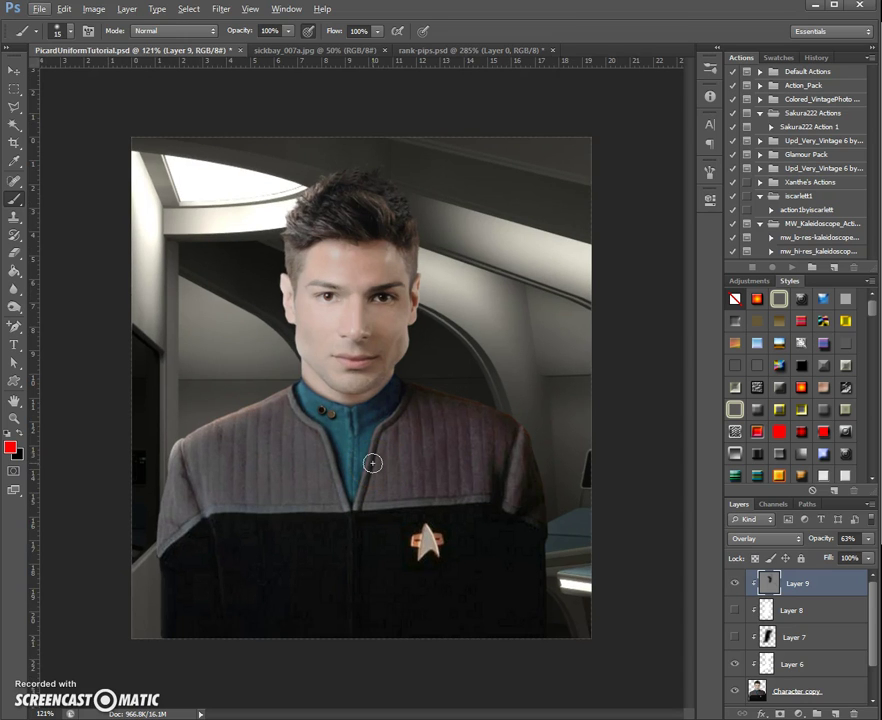
click(87, 489)
click(17, 422)
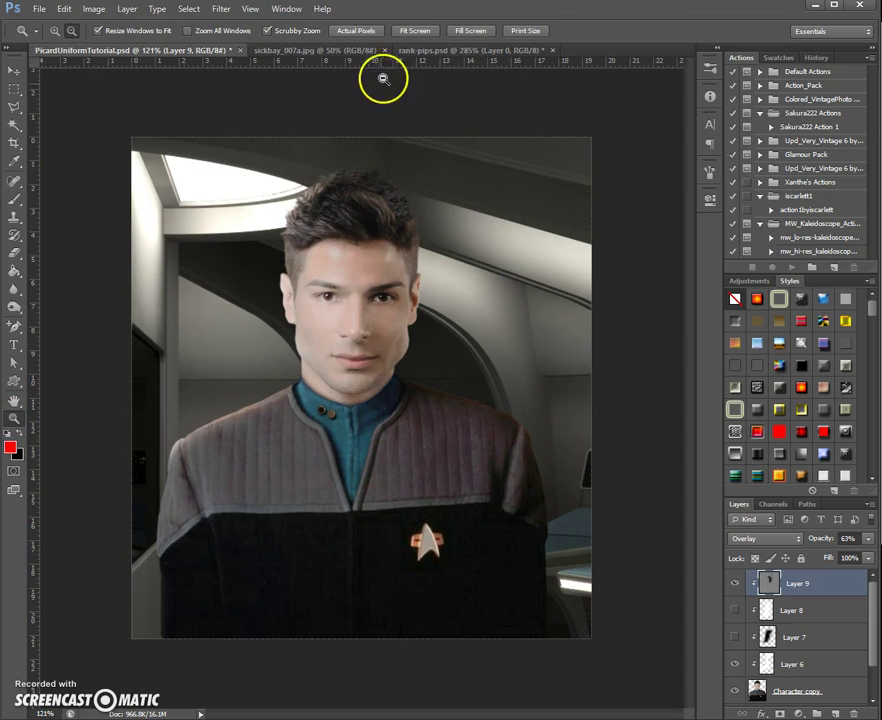
click(345, 31)
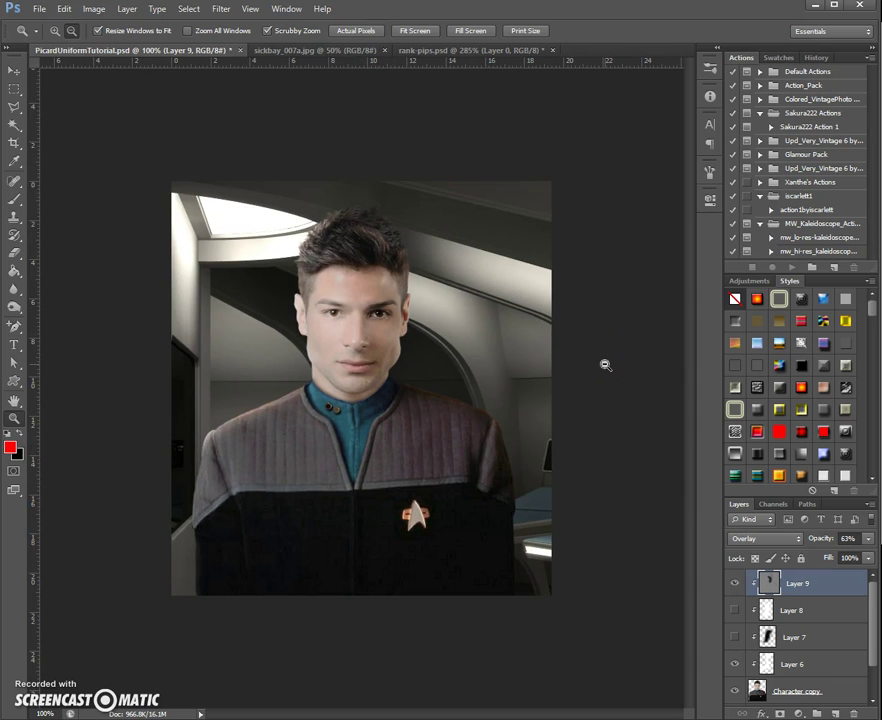
click(107, 355)
click(327, 431)
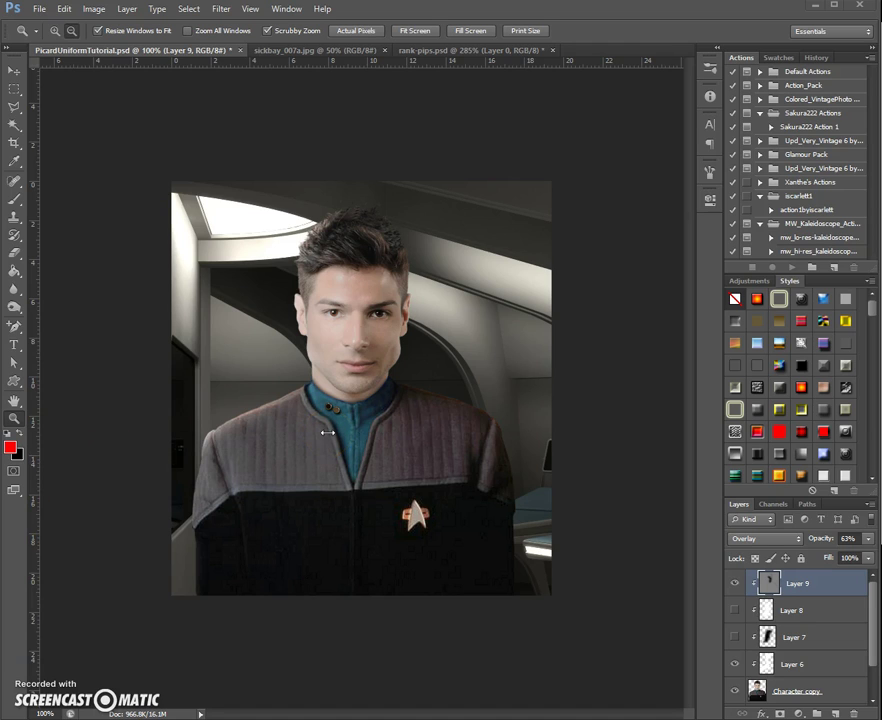